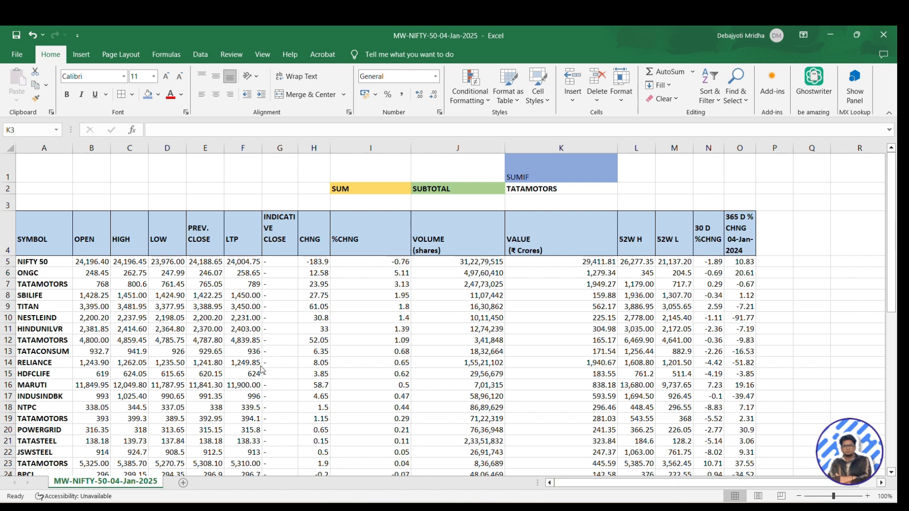
- Fill the VOLUME (shares) header cell J4 with yellow
{"action": "left_click", "coordinate": [353, 188]}
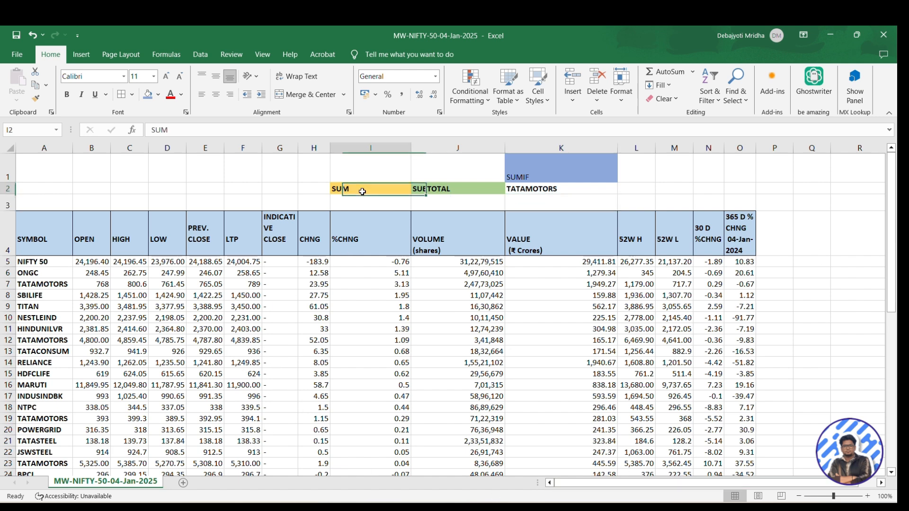
{"action": "left_click", "coordinate": [342, 203]}
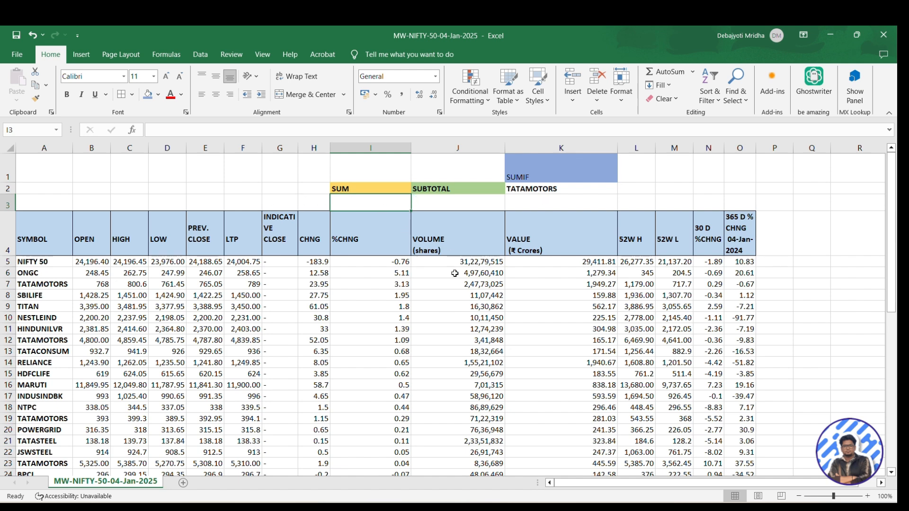
{"action": "left_click_drag", "start_coordinate": [455, 273], "coordinate": [479, 453]}
{"action": "left_click", "coordinate": [461, 225]}
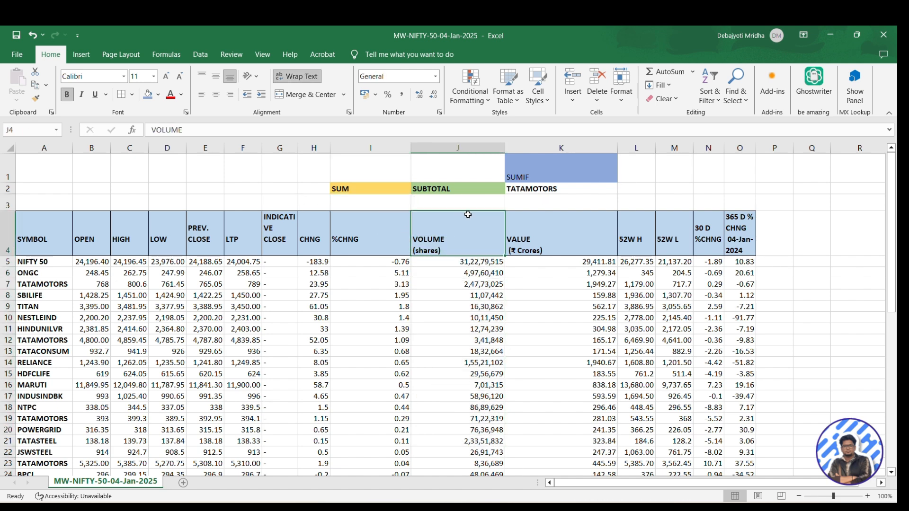
{"action": "left_click", "coordinate": [159, 98]}
{"action": "left_click", "coordinate": [174, 220]}
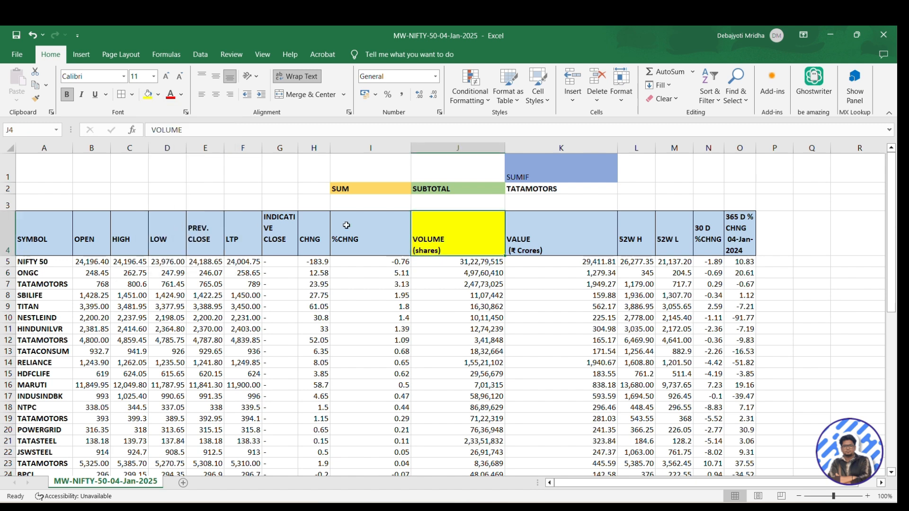
{"action": "left_click_drag", "start_coordinate": [475, 284], "coordinate": [484, 352]}
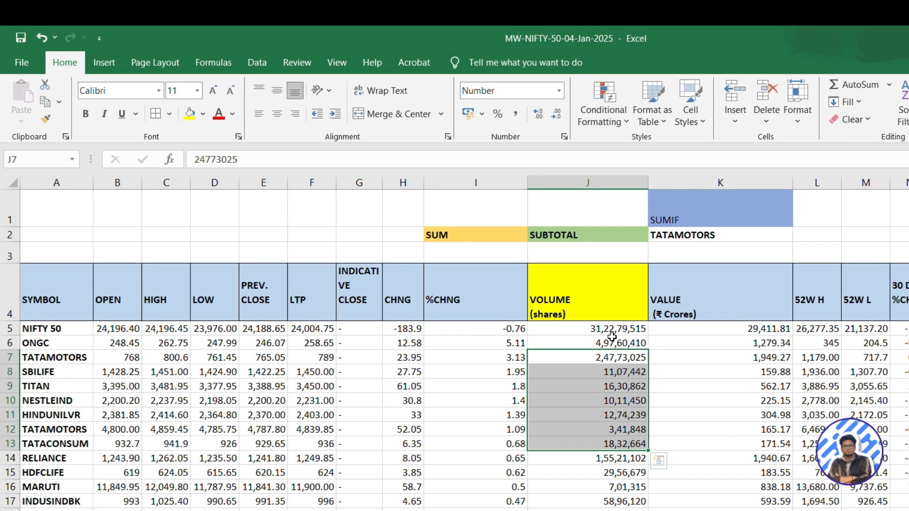
- Add the first three volume values in cell F3 with the formula =J5+J6+J7
{"action": "left_click", "coordinate": [293, 251]}
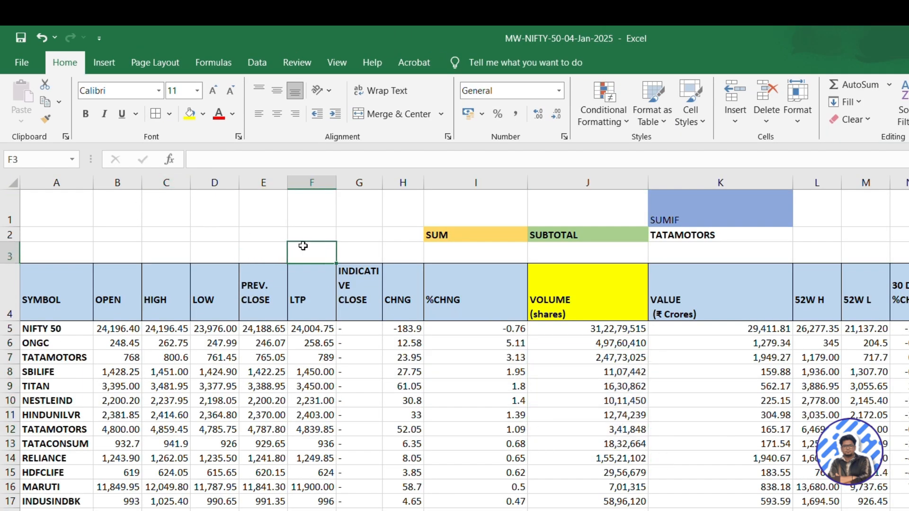
{"action": "type", "text": "="}
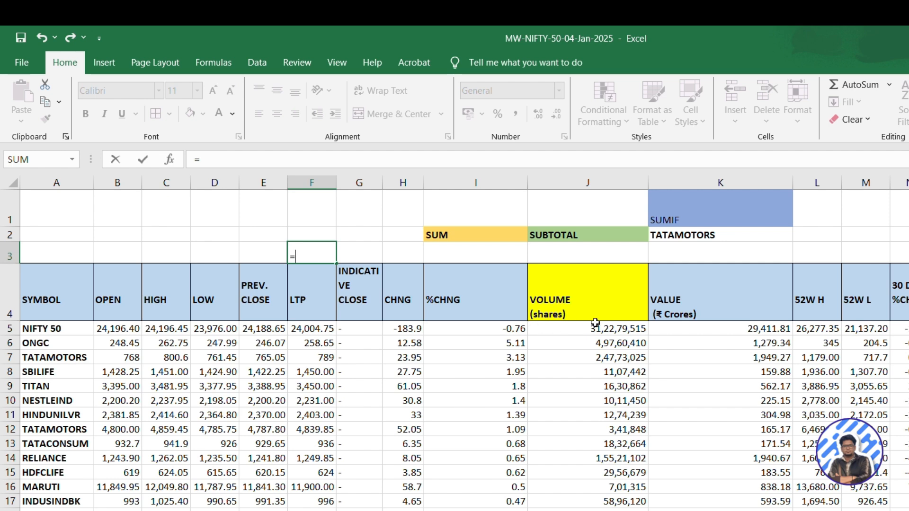
{"action": "left_click", "coordinate": [596, 326]}
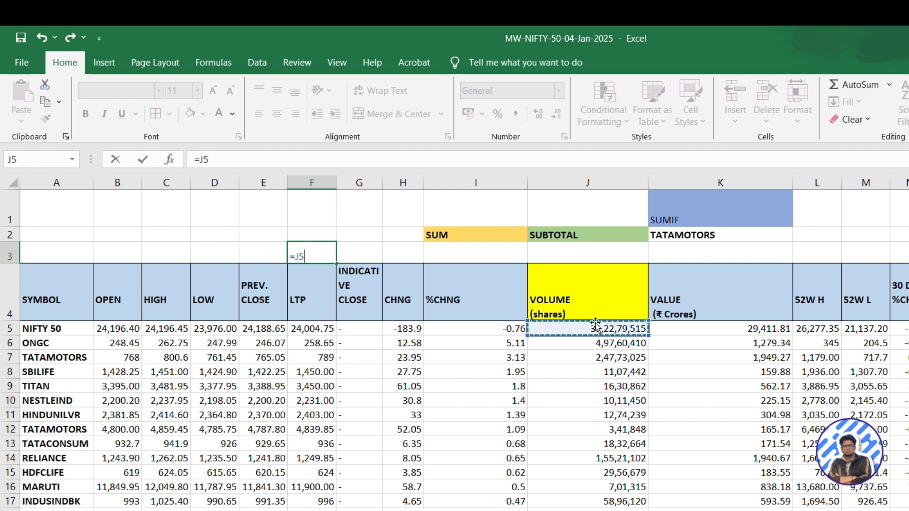
{"action": "type", "text": "+"}
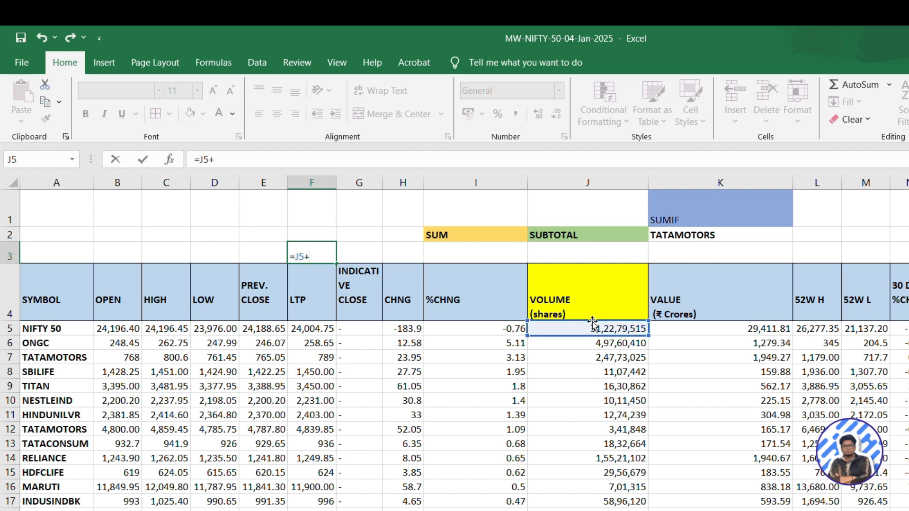
{"action": "left_click", "coordinate": [621, 344]}
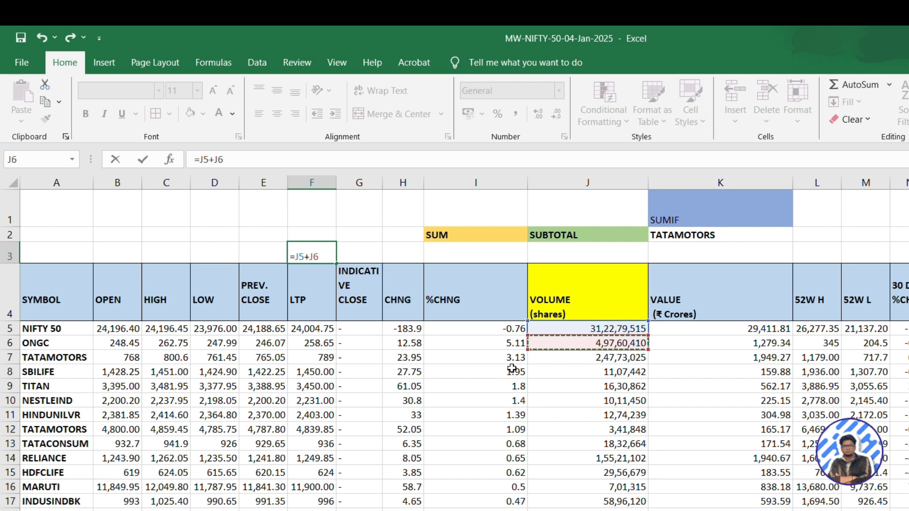
{"action": "type", "text": "+"}
{"action": "left_click", "coordinate": [611, 361]}
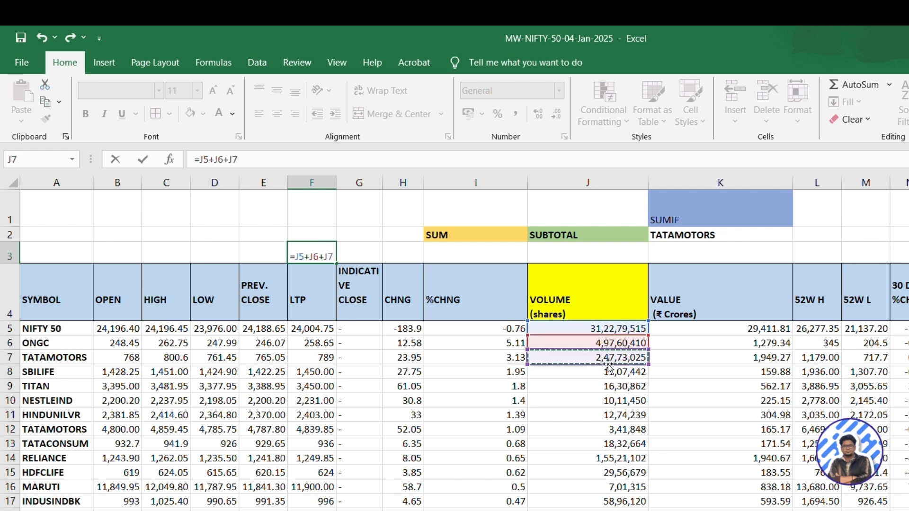
{"action": "key", "text": "Return"}
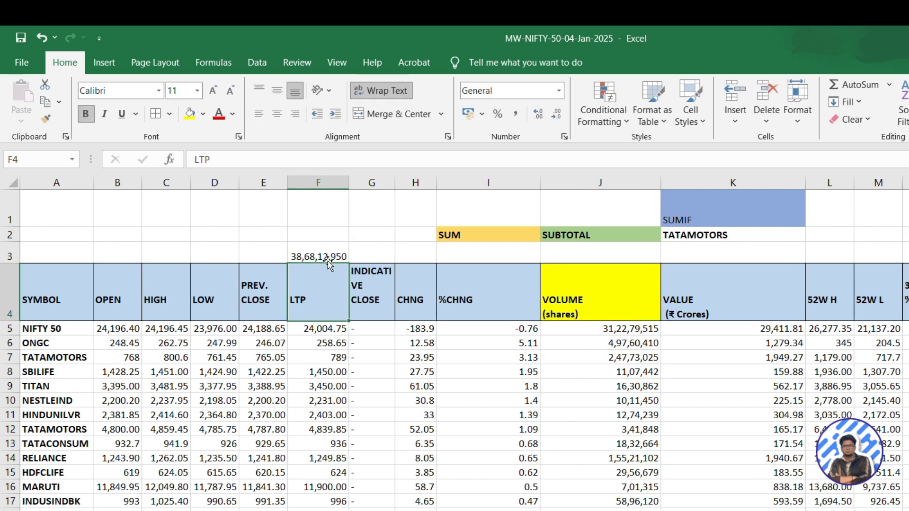
{"action": "left_click", "coordinate": [329, 258]}
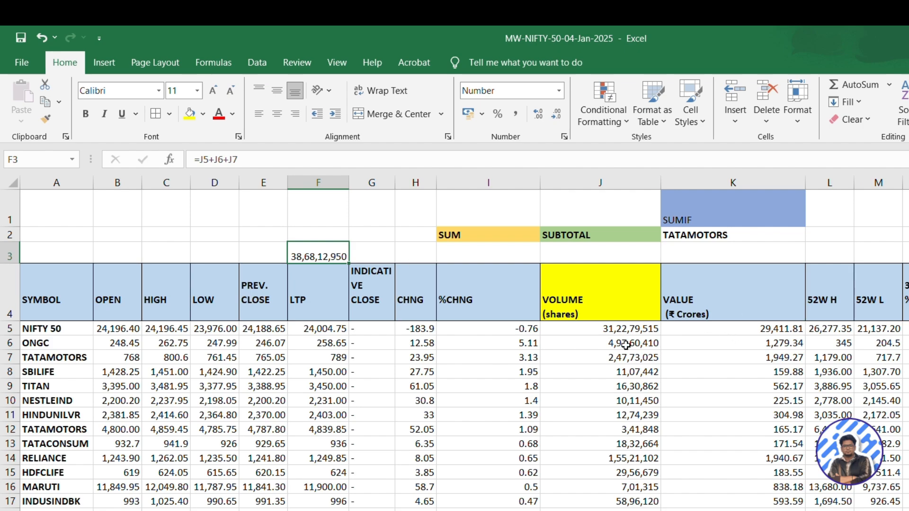
- Look through the volume column and delete the manual addition formula from cell F3
{"action": "left_click_drag", "start_coordinate": [625, 329], "coordinate": [633, 463]}
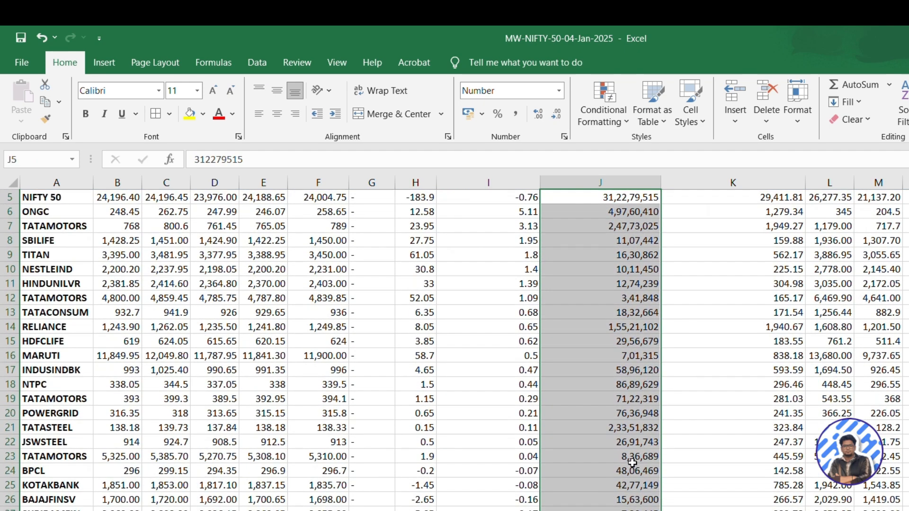
{"action": "left_click", "coordinate": [633, 413]}
{"action": "scroll", "coordinate": [634, 414], "scroll_direction": "down", "scroll_amount": 8}
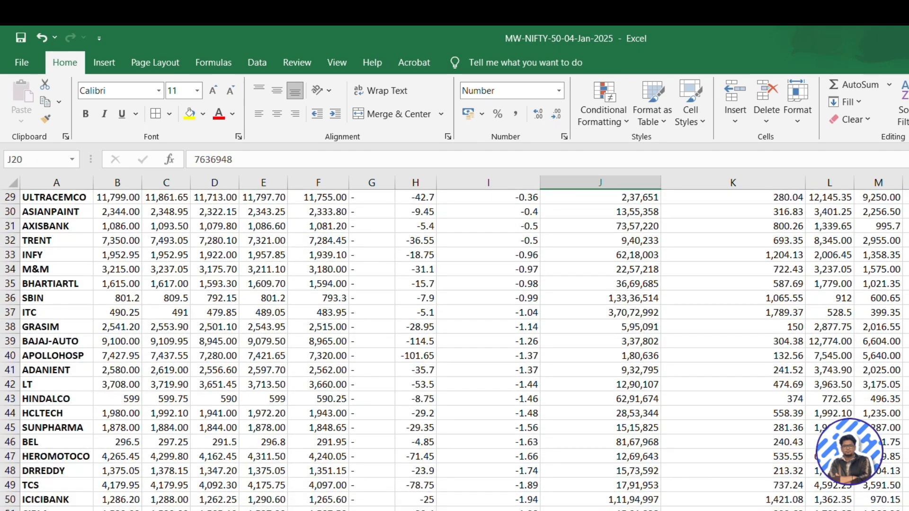
{"action": "scroll", "coordinate": [454, 351], "scroll_direction": "up", "scroll_amount": 10}
{"action": "left_click", "coordinate": [300, 245]}
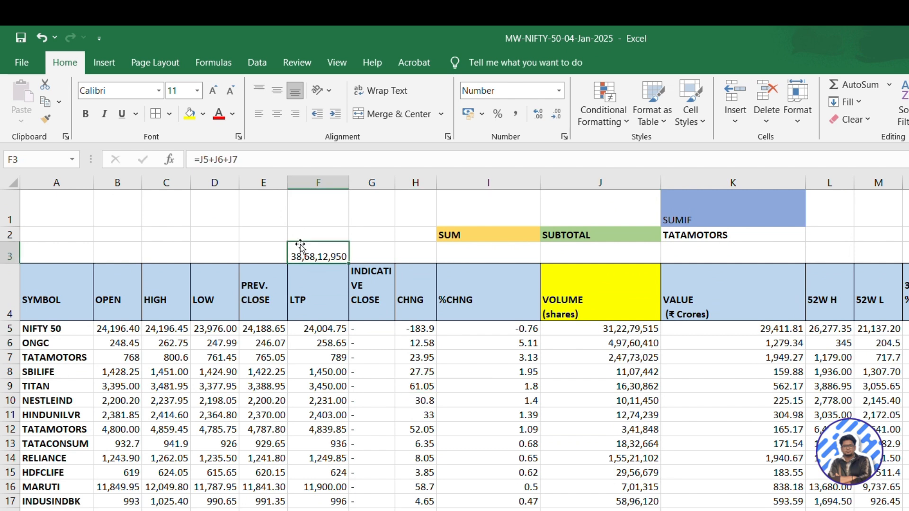
{"action": "key", "text": "Delete"}
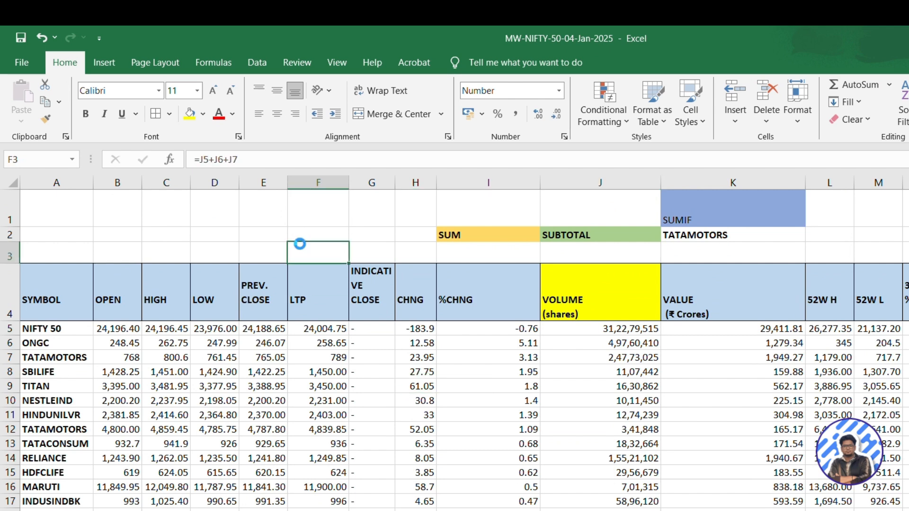
- Total the whole volume column in cell I3 under the SUM label with the formula =SUM(J5:J55)
{"action": "left_click", "coordinate": [469, 247]}
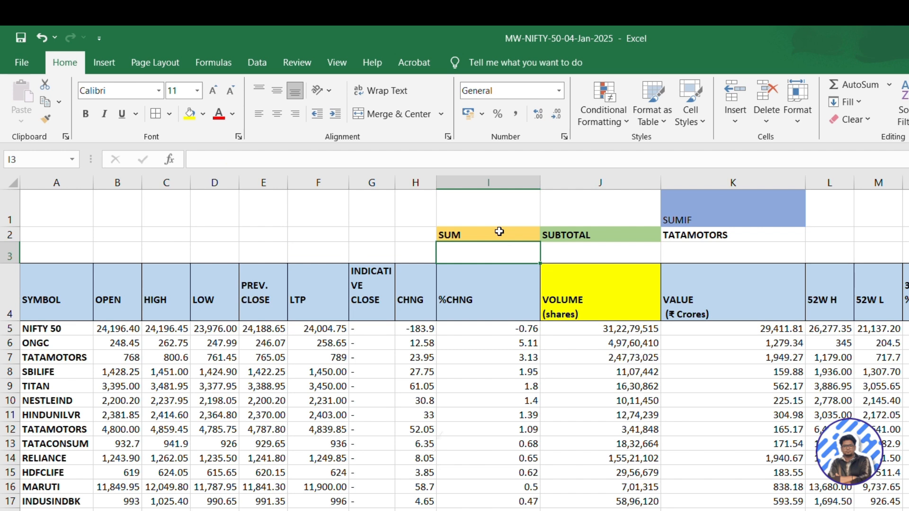
{"action": "type", "text": "=s"}
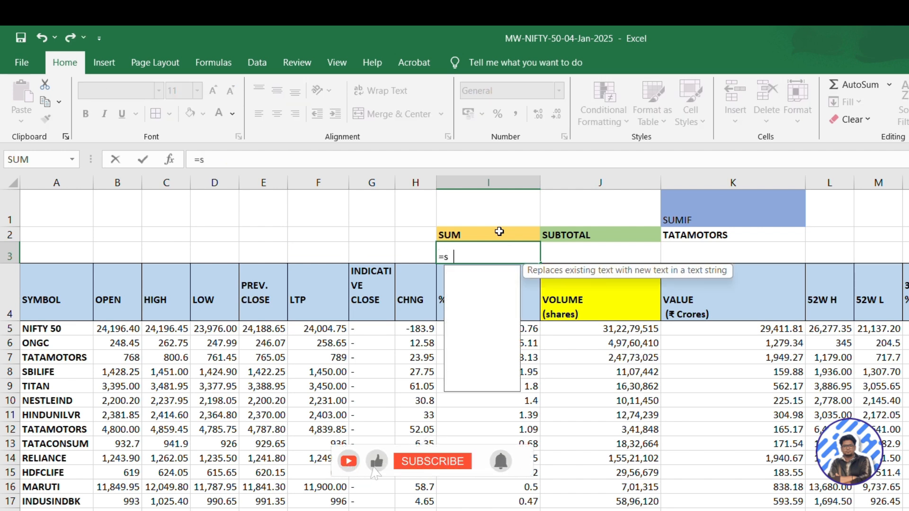
{"action": "type", "text": "um"}
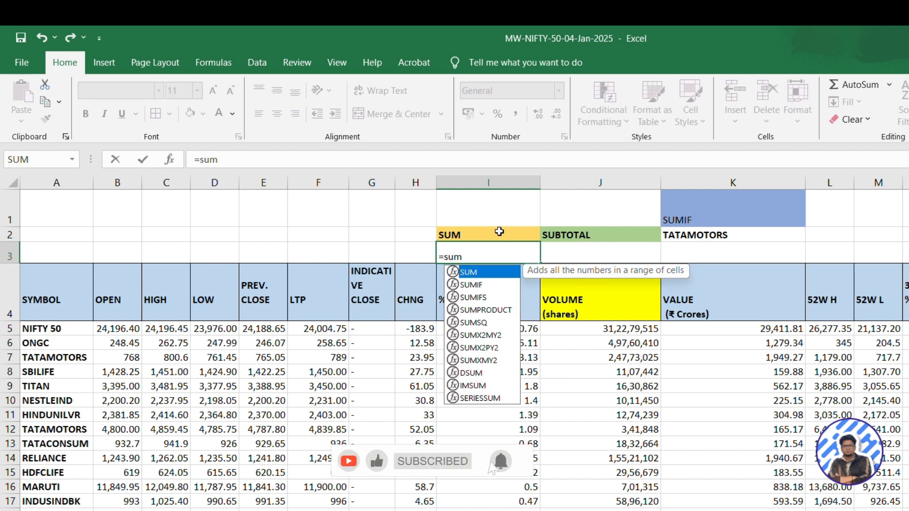
{"action": "key", "text": "Tab"}
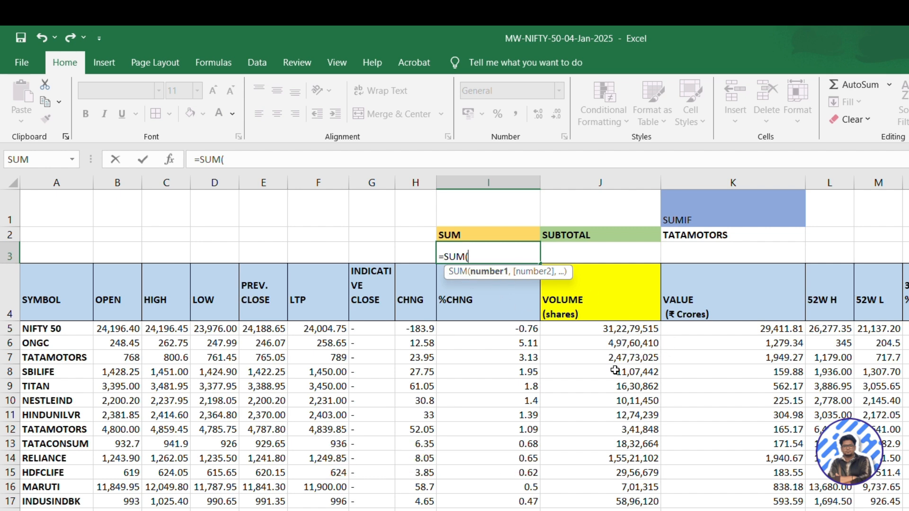
{"action": "left_click", "coordinate": [631, 327]}
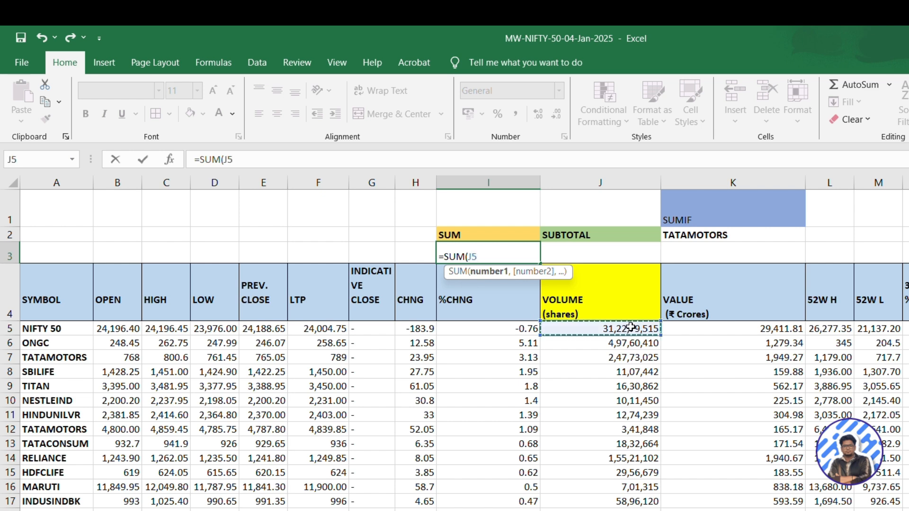
{"action": "key", "text": "ctrl+shift+Down"}
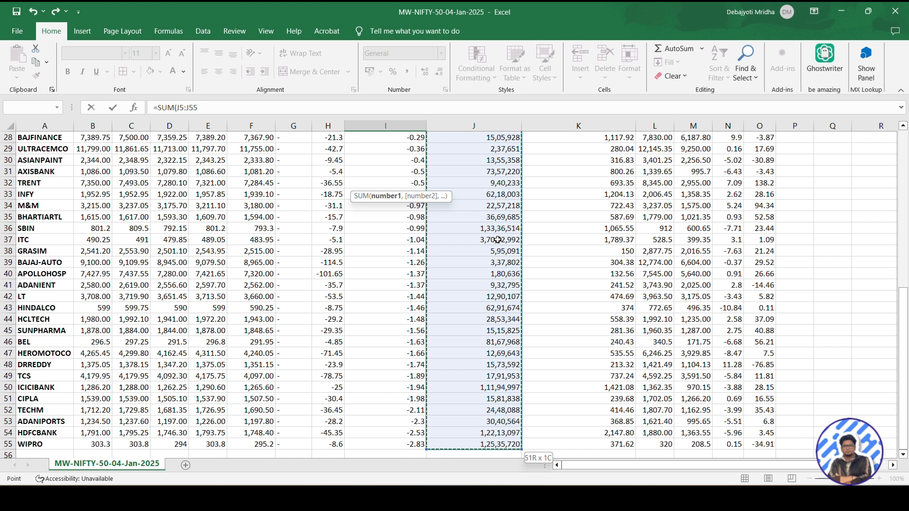
{"action": "key", "text": "shift+Down"}
{"action": "key", "text": "shift+Down"}
{"action": "key", "text": "shift+Down"}
{"action": "key", "text": "shift+Up"}
{"action": "key", "text": "shift+Up"}
{"action": "key", "text": "shift+Up"}
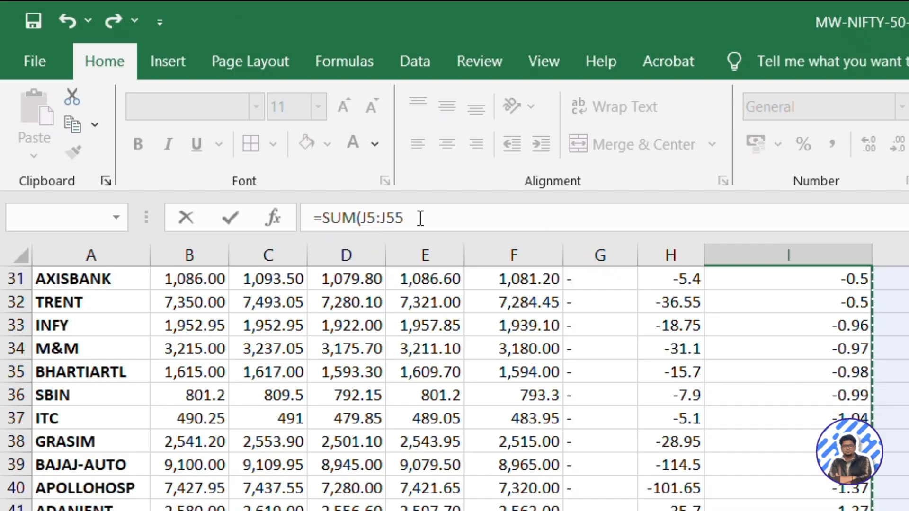
{"action": "left_click", "coordinate": [409, 212]}
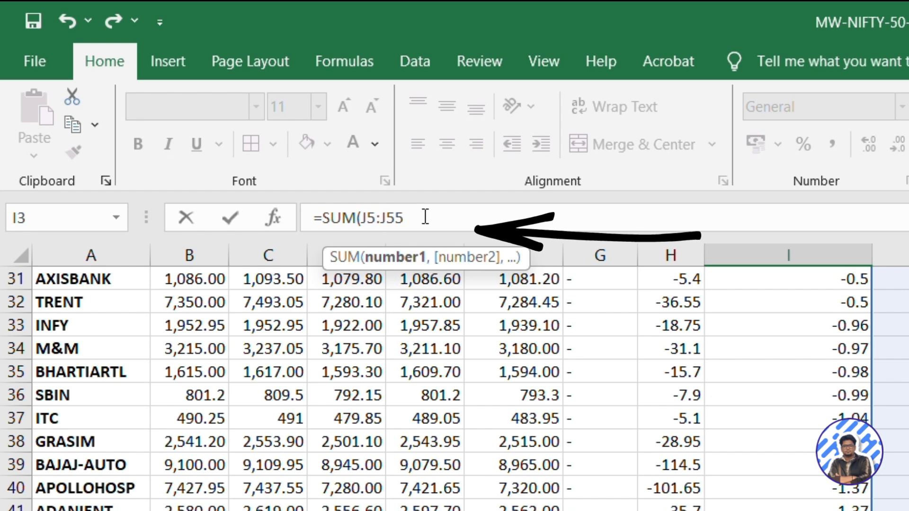
{"action": "type", "text": ")"}
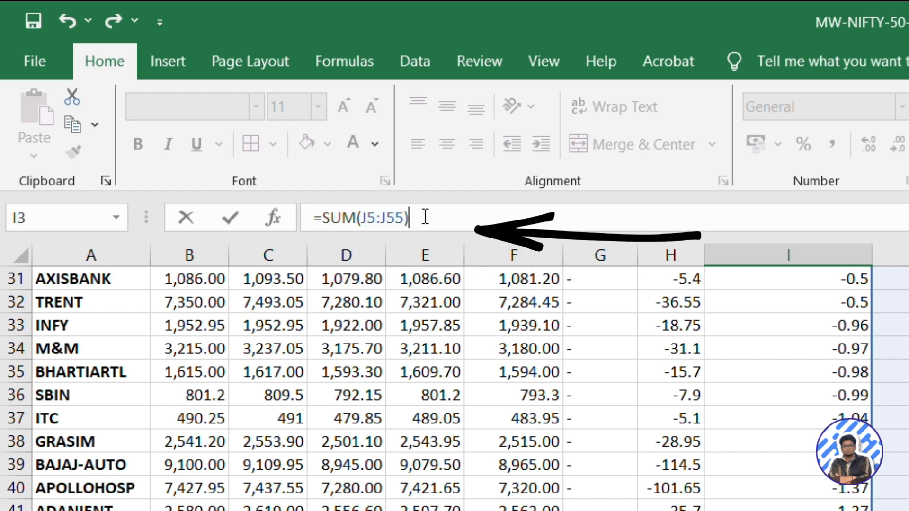
{"action": "key", "text": "Return"}
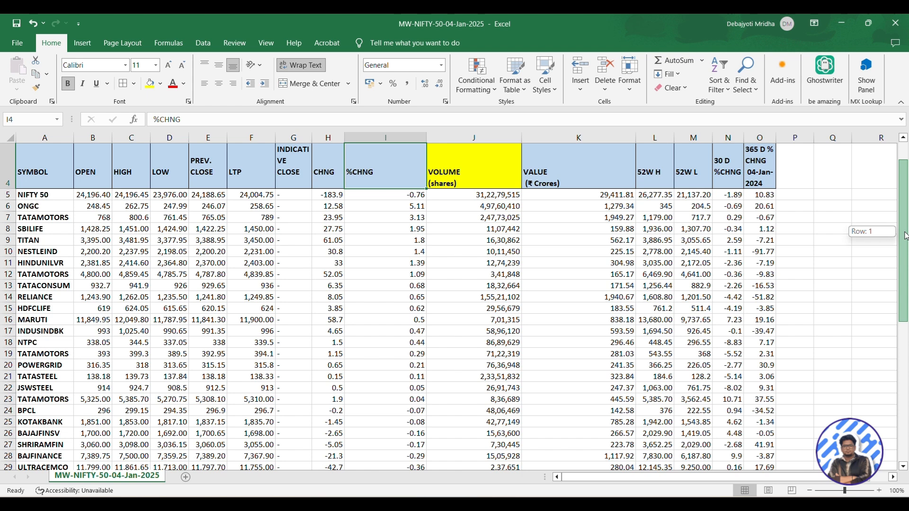
{"action": "scroll", "coordinate": [729, 182], "scroll_direction": "up", "scroll_amount": 1}
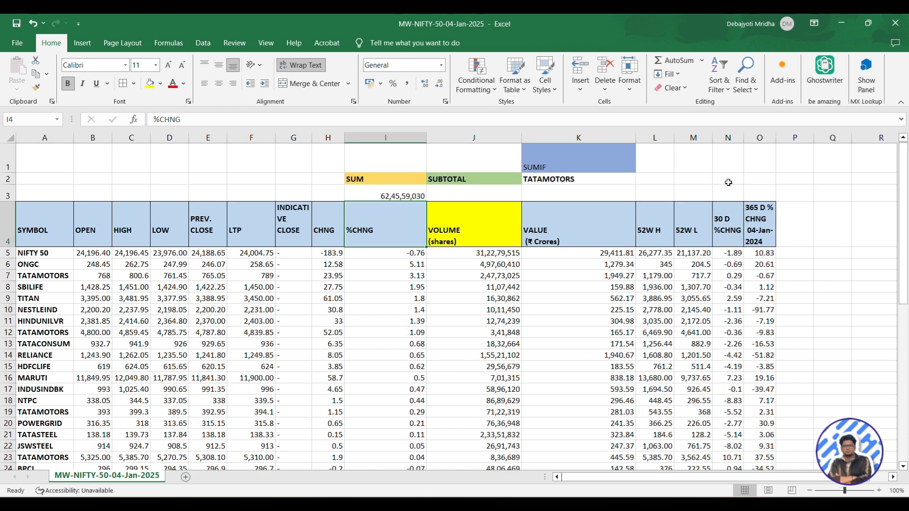
- Check the total in I3 against the sum Excel reports for the selected volume range J5:J55
{"action": "left_click", "coordinate": [389, 195]}
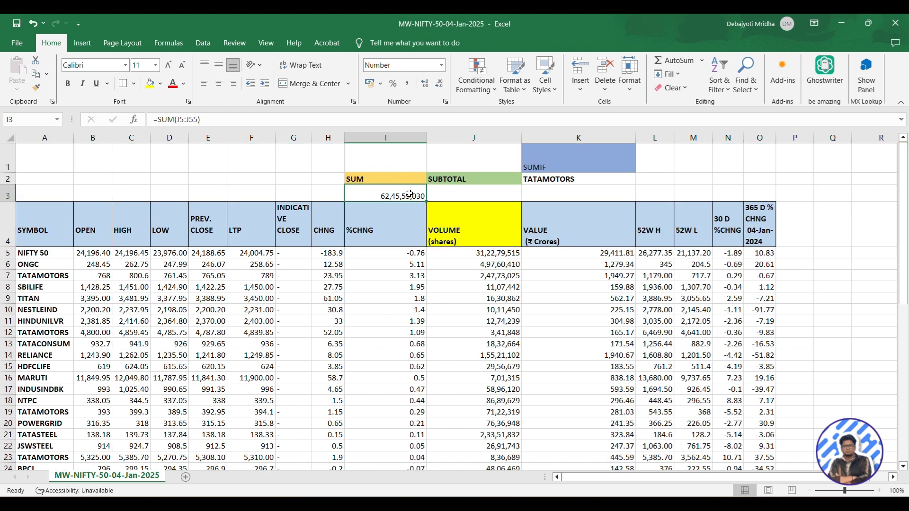
{"action": "left_click", "coordinate": [491, 254]}
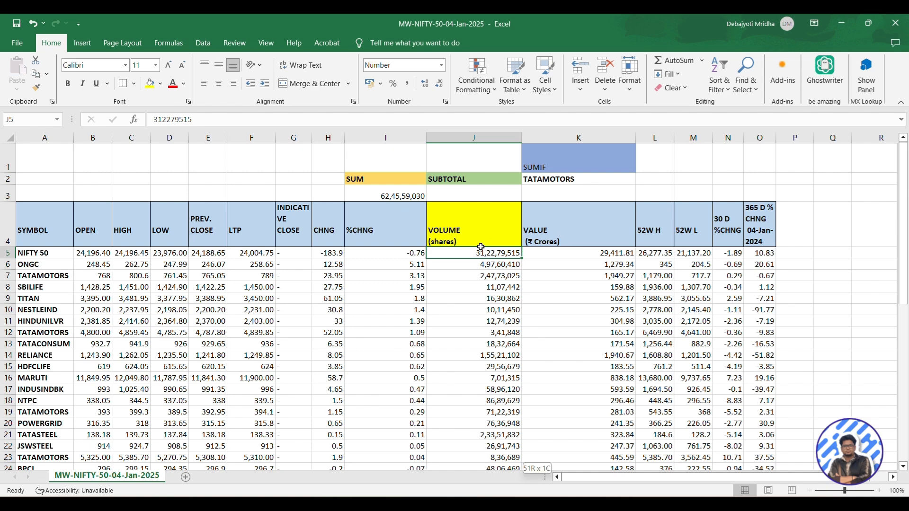
{"action": "key", "text": "ctrl+shift+Down"}
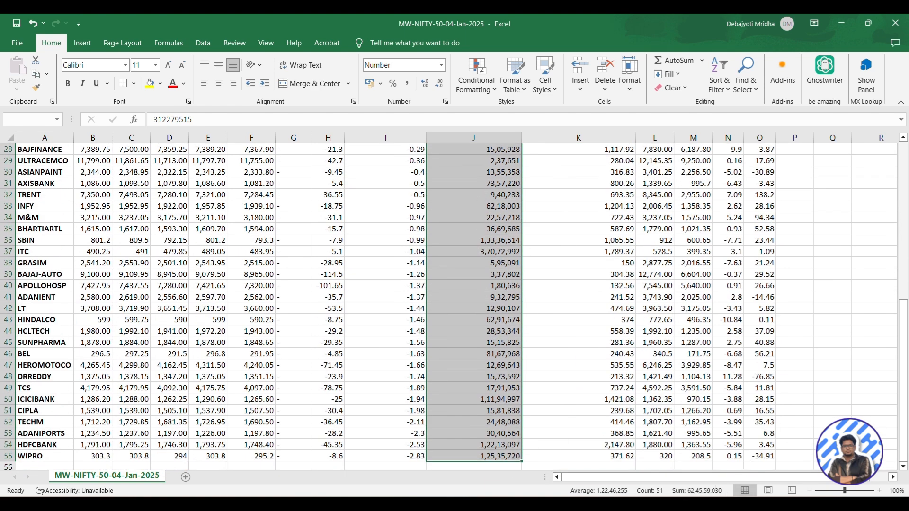
{"action": "mouse_move", "coordinate": [683, 504]}
{"action": "left_click_drag", "start_coordinate": [904, 308], "coordinate": [873, 137]}
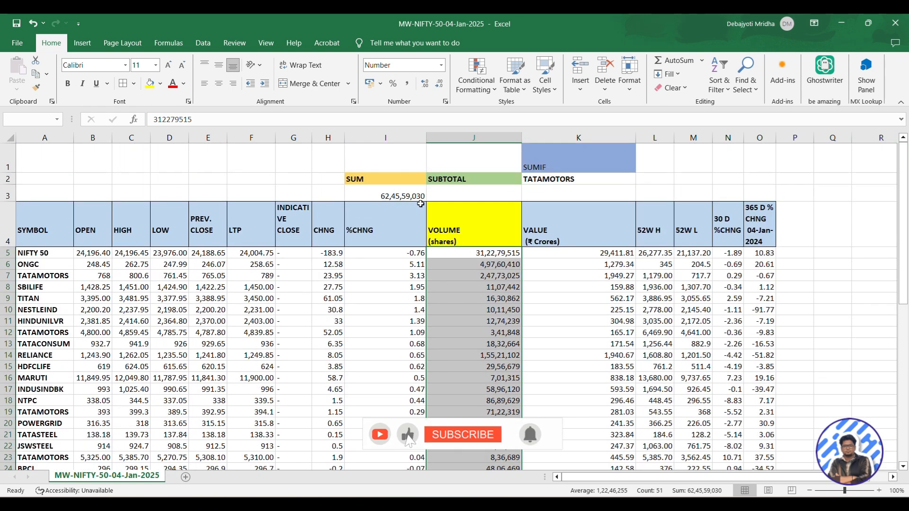
- Apply the Accounting number format with two decimals to the total in cell I3
{"action": "left_click", "coordinate": [383, 197]}
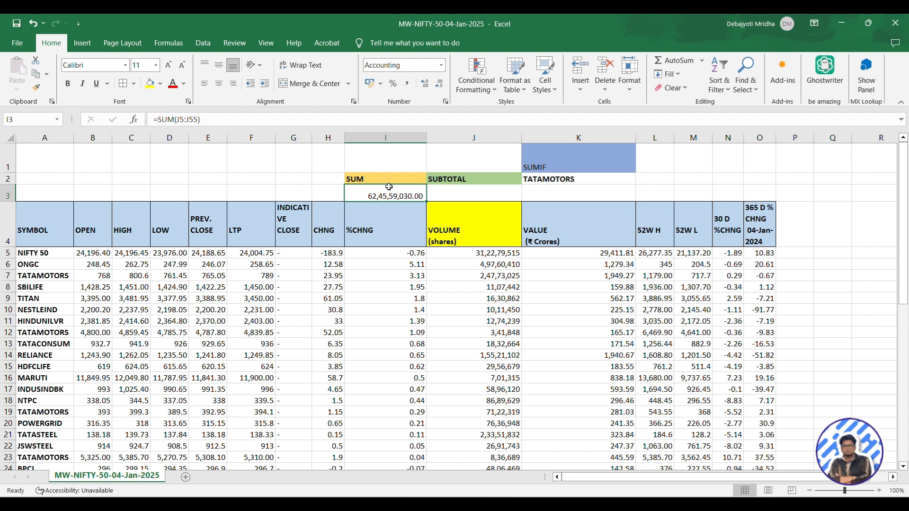
{"action": "left_click", "coordinate": [340, 223]}
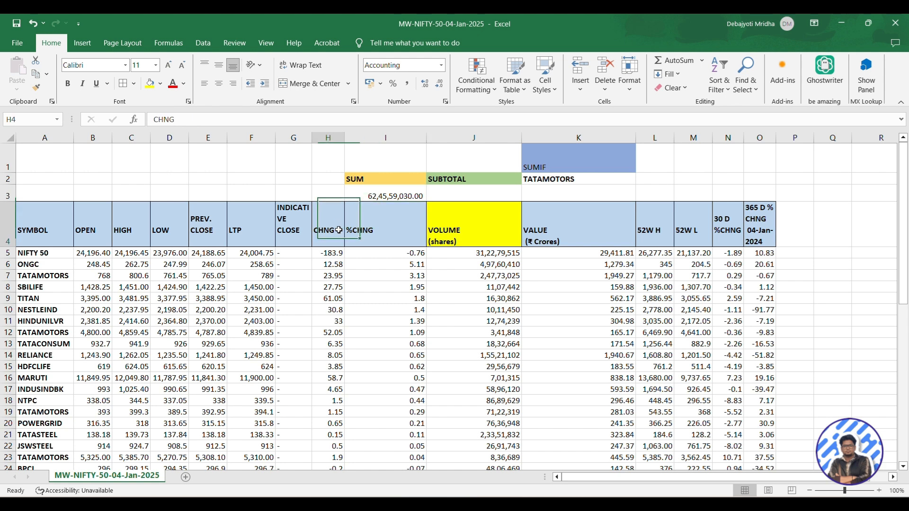
{"action": "left_click", "coordinate": [68, 224]}
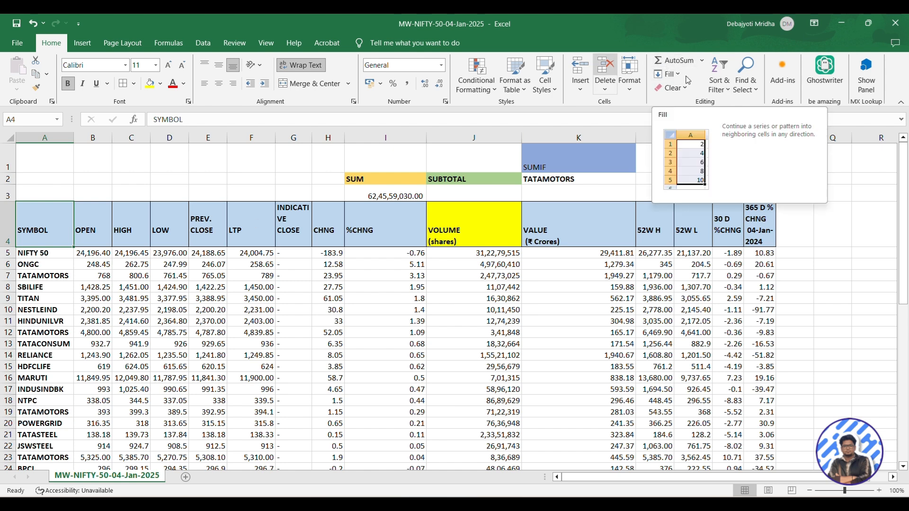
{"action": "left_click", "coordinate": [723, 85]}
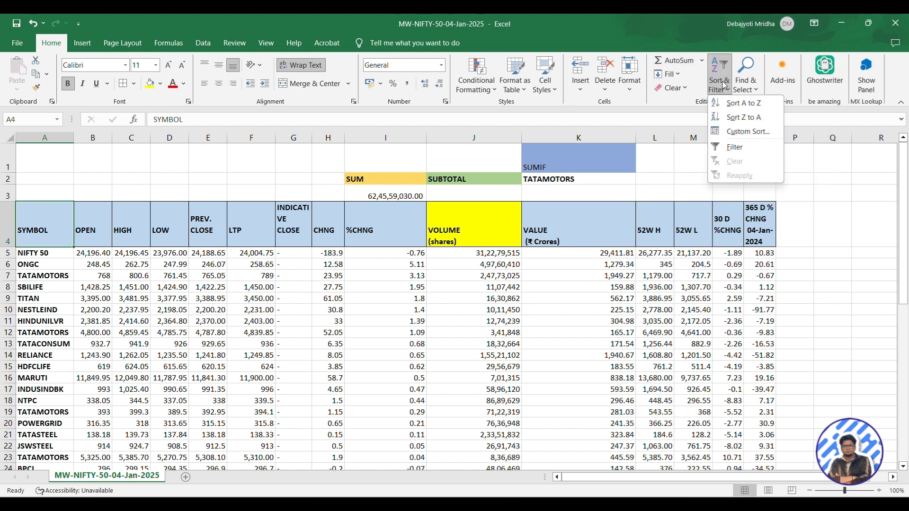
{"action": "left_click", "coordinate": [728, 147]}
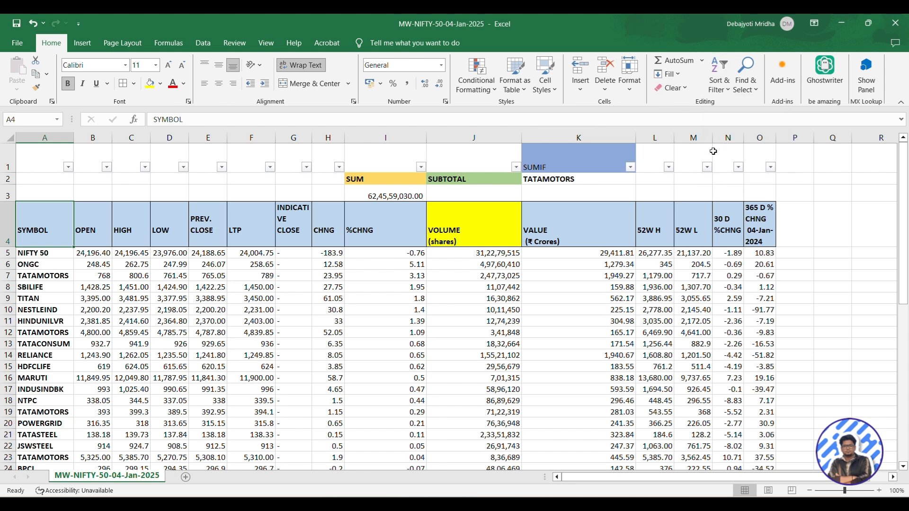
{"action": "left_click", "coordinate": [71, 156]}
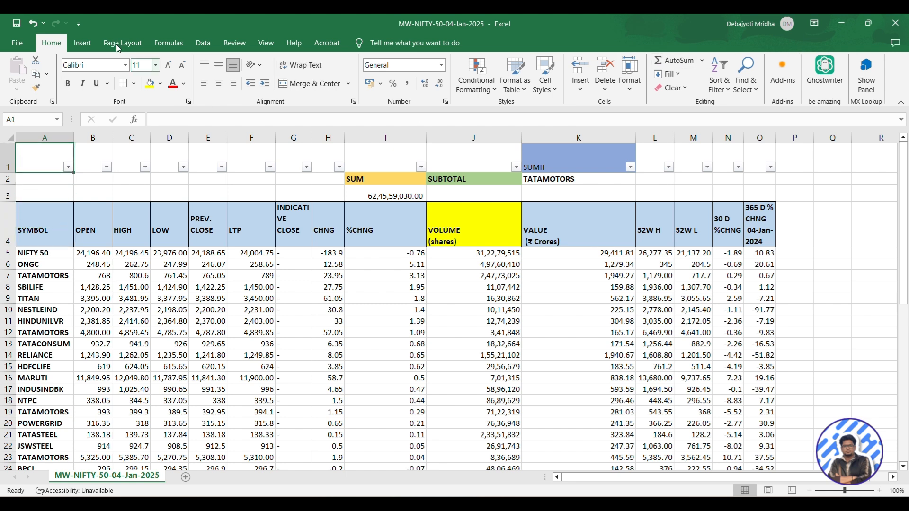
{"action": "left_click", "coordinate": [33, 25]}
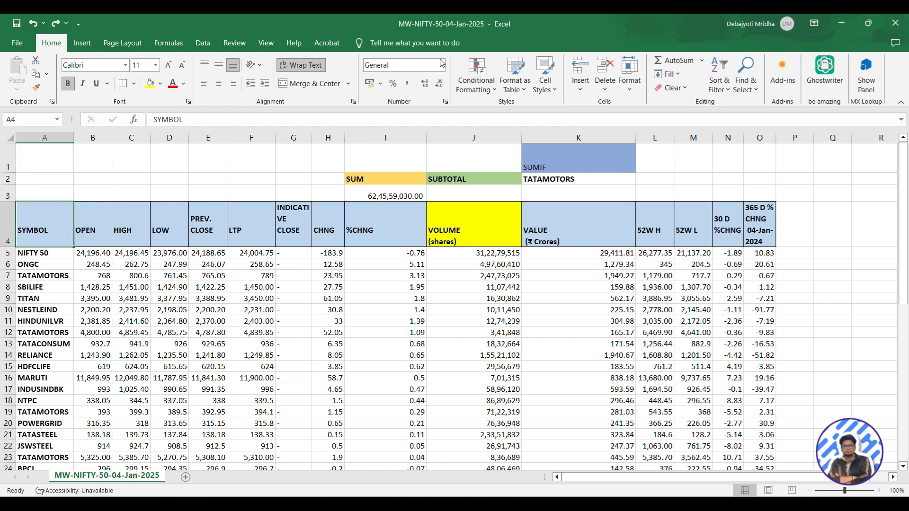
{"action": "left_click", "coordinate": [719, 81]}
{"action": "left_click", "coordinate": [735, 152]}
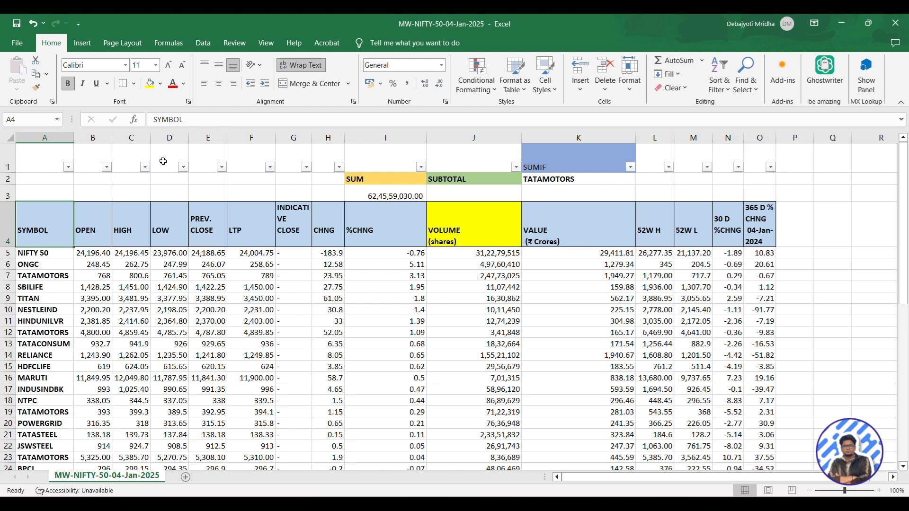
{"action": "left_click_drag", "start_coordinate": [57, 161], "coordinate": [367, 169]}
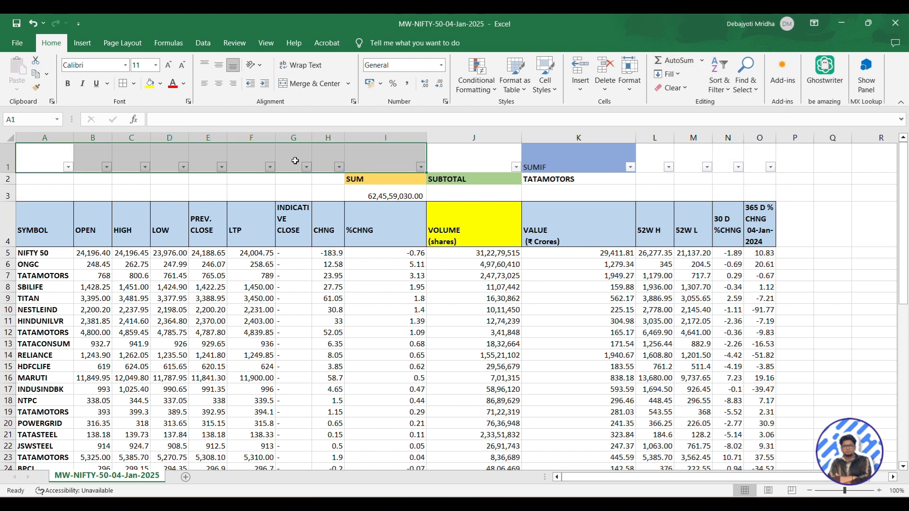
{"action": "left_click", "coordinate": [32, 22]}
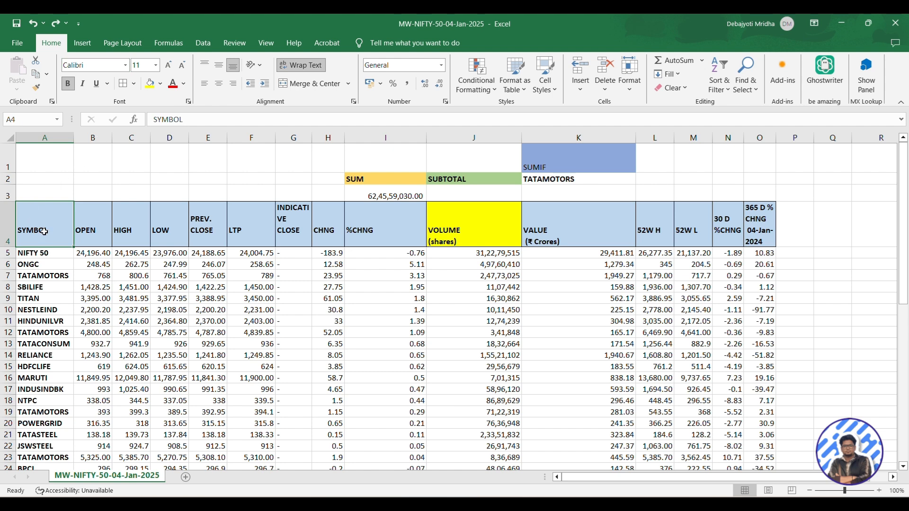
- Add filters to the whole header row A4:O4 of the stock table
{"action": "left_click_drag", "start_coordinate": [38, 234], "coordinate": [765, 224]}
{"action": "left_click", "coordinate": [723, 65]}
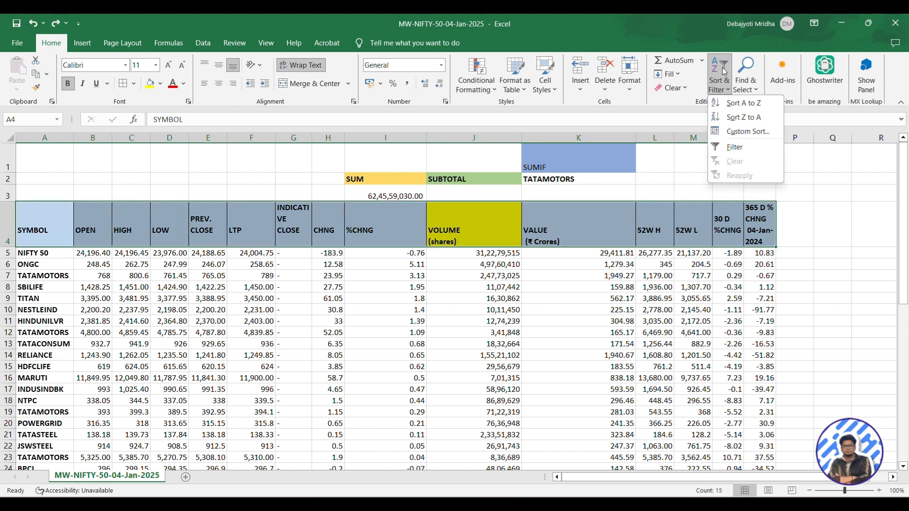
{"action": "left_click", "coordinate": [724, 151]}
{"action": "left_click", "coordinate": [327, 360]}
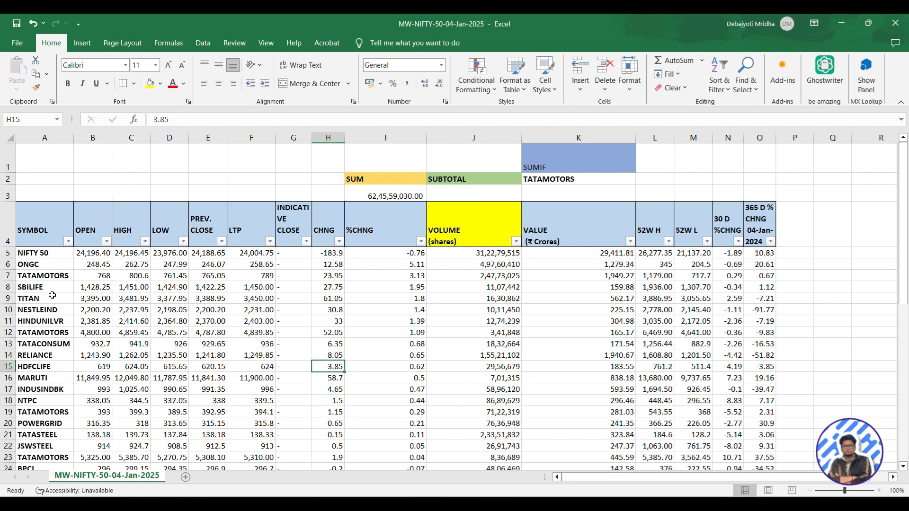
{"action": "left_click", "coordinate": [56, 321]}
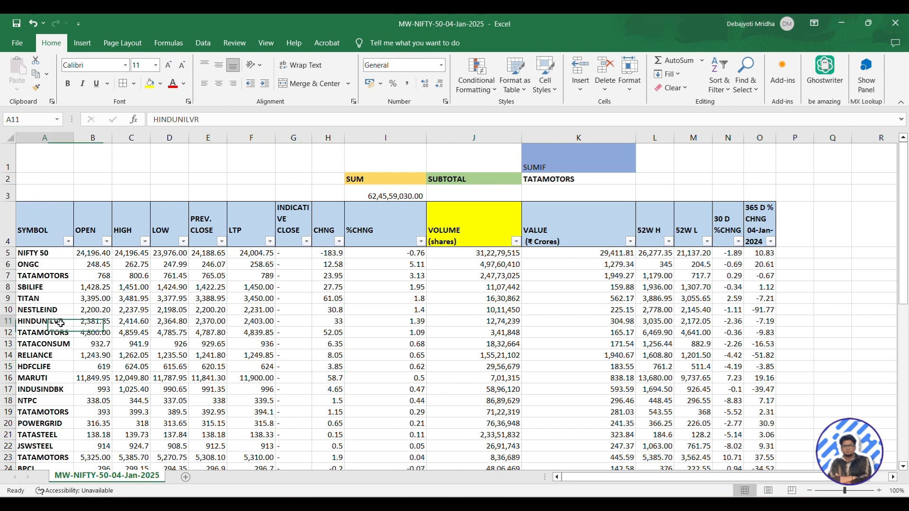
{"action": "left_click", "coordinate": [71, 242]}
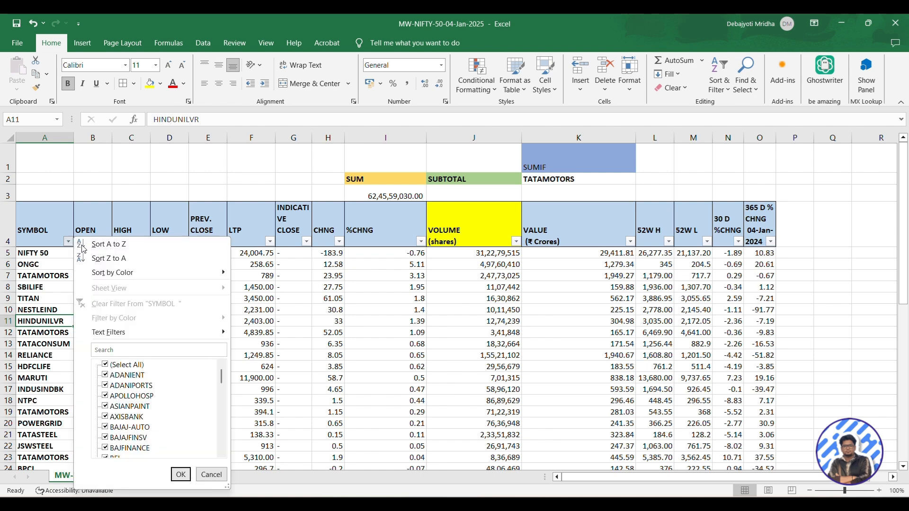
{"action": "left_click", "coordinate": [124, 366]}
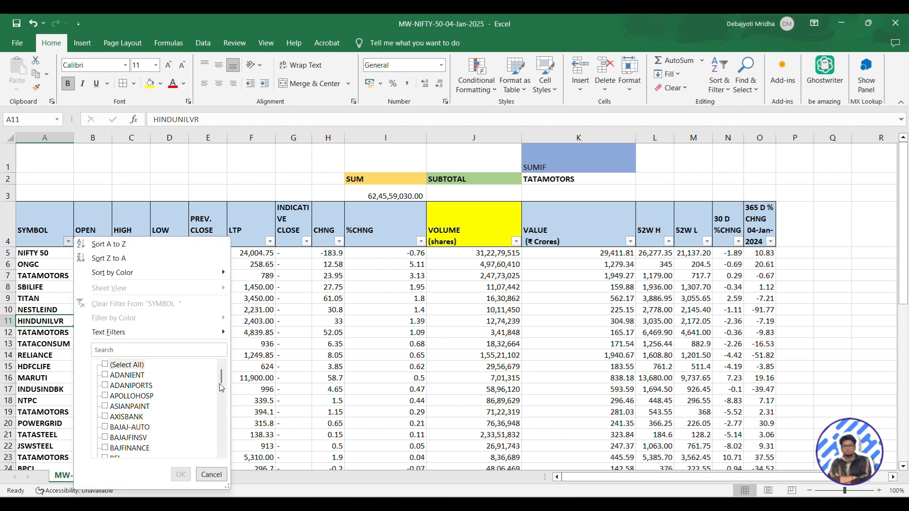
{"action": "left_click", "coordinate": [371, 269]}
{"action": "mouse_move", "coordinate": [904, 246]}
{"action": "left_mouse_down"}
{"action": "mouse_move", "coordinate": [907, 326]}
{"action": "mouse_move", "coordinate": [908, 249]}
{"action": "left_mouse_up"}
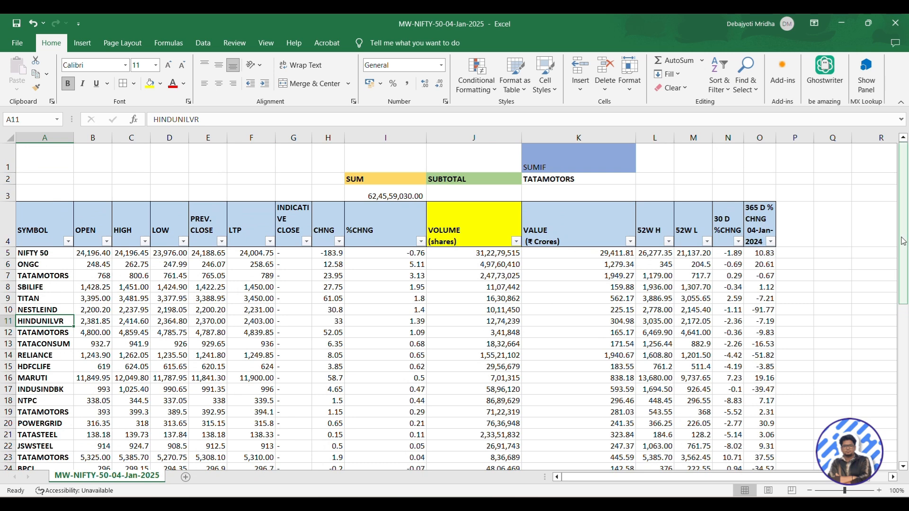
- Filter the SYMBOL column to show only ADANIPORTS, APOLLOHOSP and AXISBANK
{"action": "left_click", "coordinate": [68, 242]}
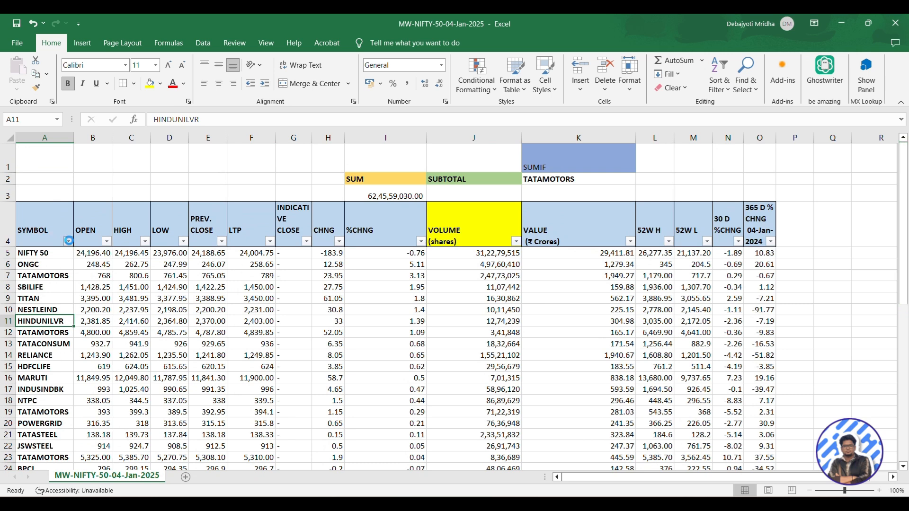
{"action": "left_click", "coordinate": [118, 366]}
{"action": "left_click", "coordinate": [127, 375]}
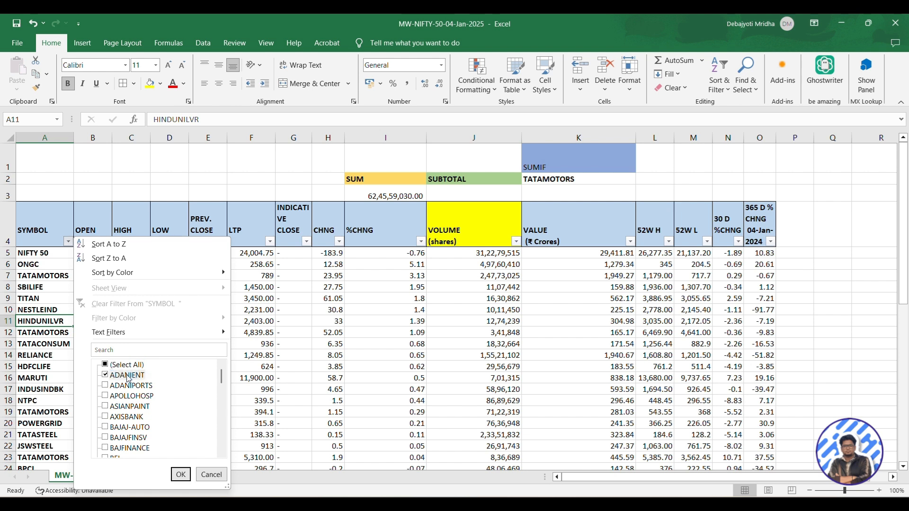
{"action": "left_click", "coordinate": [128, 377]}
{"action": "left_click", "coordinate": [139, 386]}
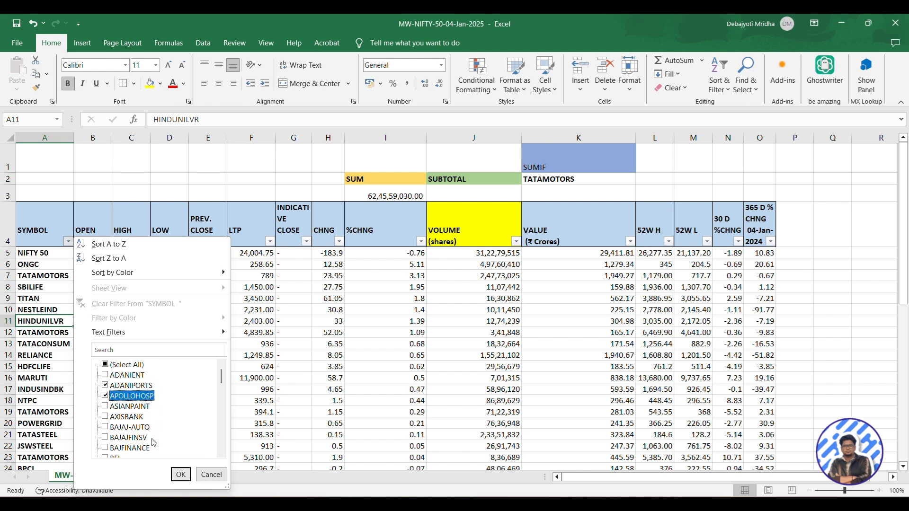
{"action": "left_click", "coordinate": [131, 418]}
{"action": "left_click", "coordinate": [185, 475]}
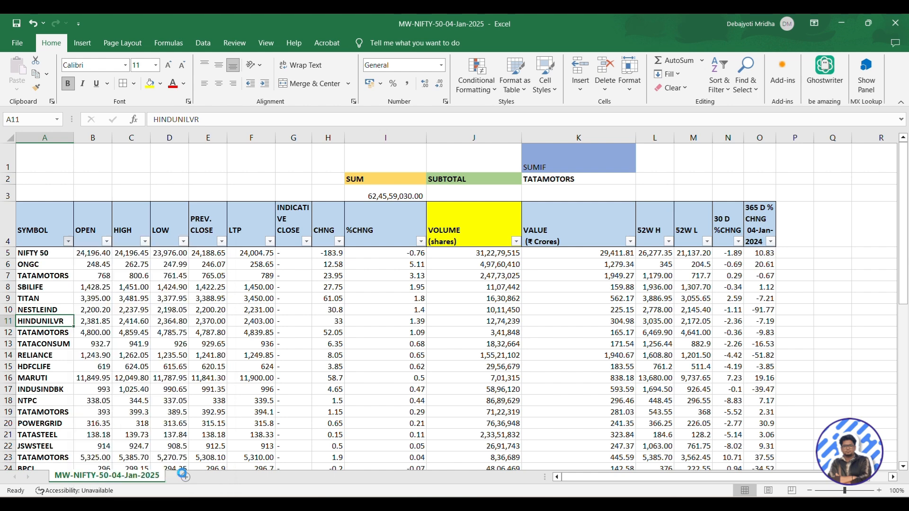
- Compare the SUM total in I3 with the sum Excel reports for the three filtered rows' volumes
{"action": "left_click_drag", "start_coordinate": [379, 264], "coordinate": [609, 282]}
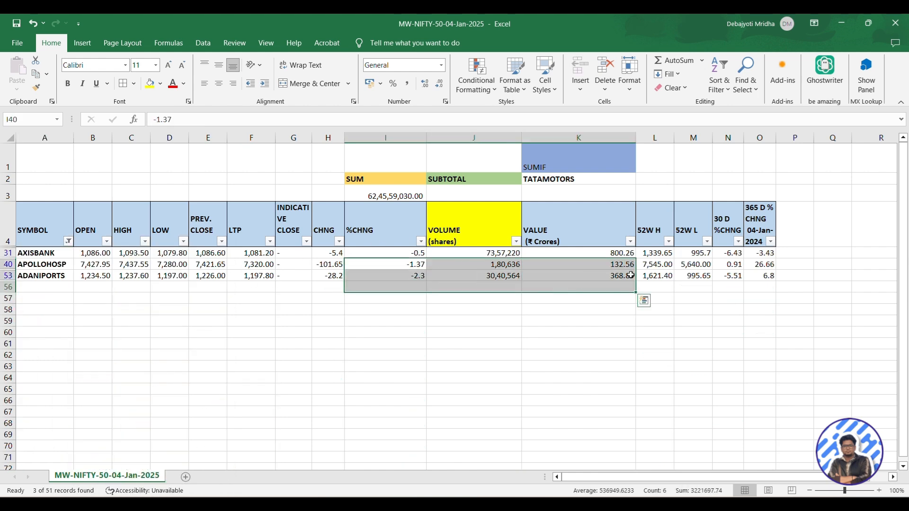
{"action": "left_click", "coordinate": [379, 218]}
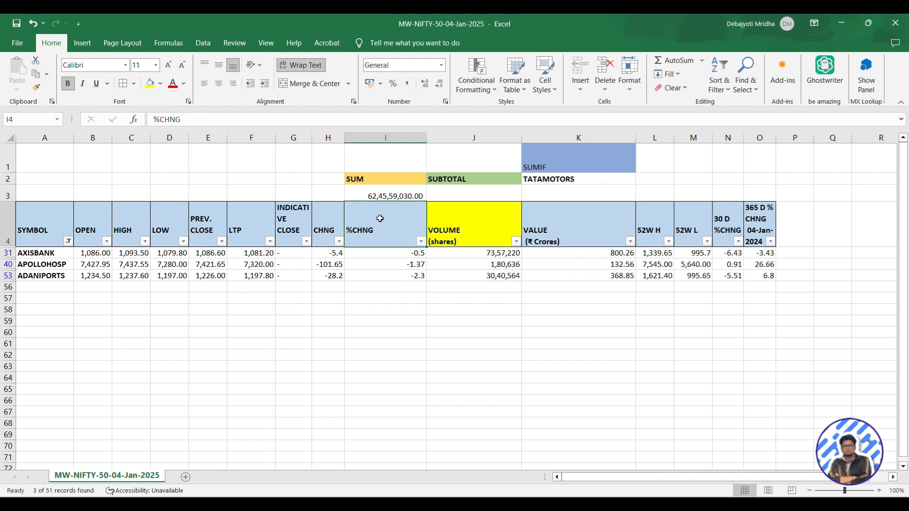
{"action": "left_click", "coordinate": [497, 178]}
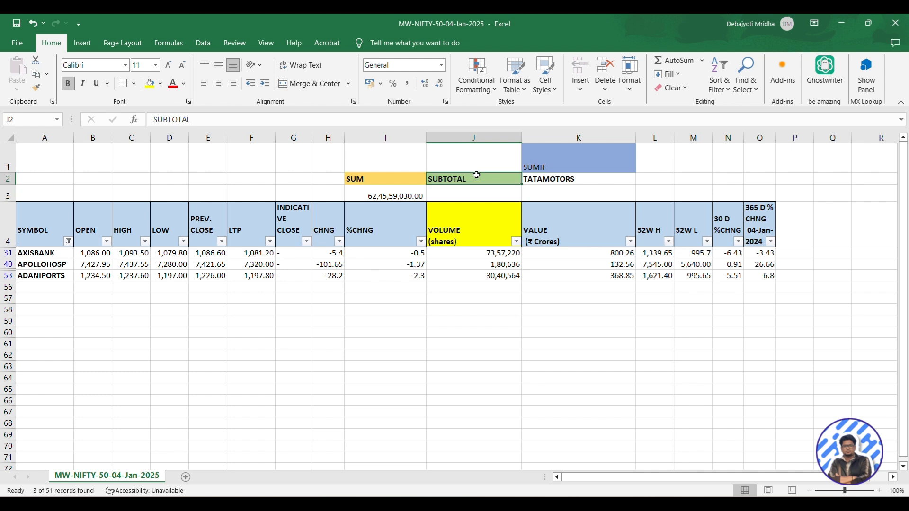
{"action": "left_click", "coordinate": [386, 207]}
{"action": "left_click", "coordinate": [393, 195]}
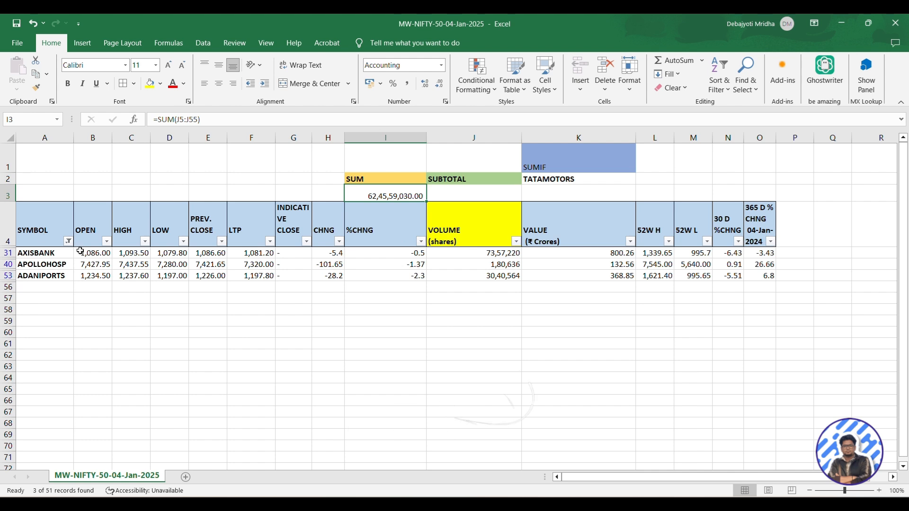
{"action": "left_click_drag", "start_coordinate": [495, 253], "coordinate": [494, 277]}
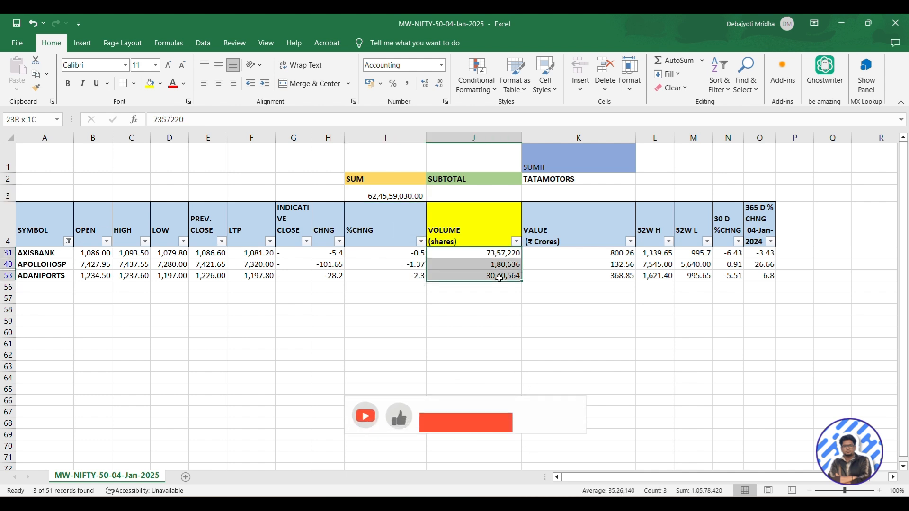
{"action": "left_click", "coordinate": [474, 184]}
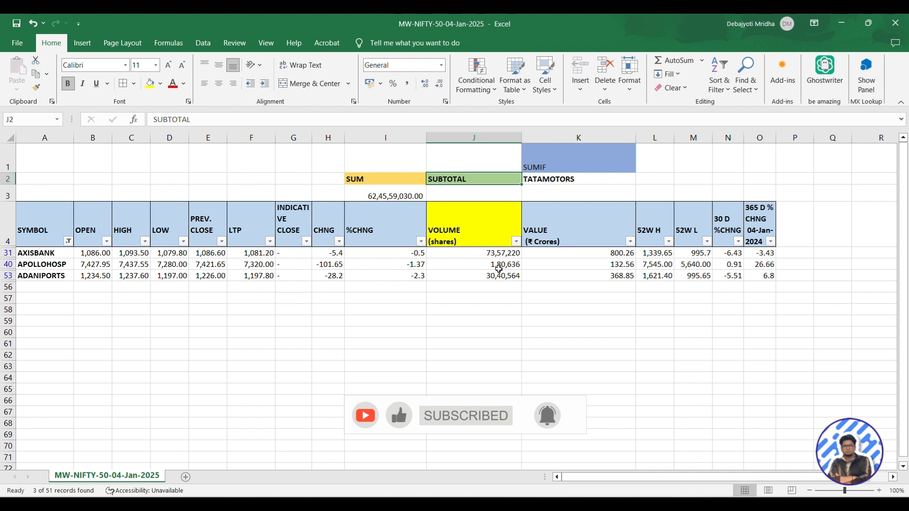
- Add ASIANPAINT to the symbols shown by the SYMBOL filter
{"action": "left_click", "coordinate": [69, 242]}
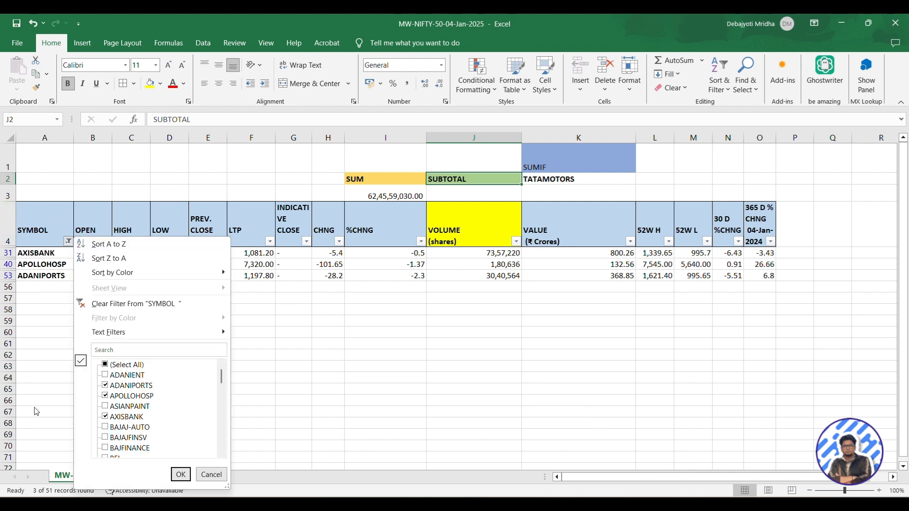
{"action": "left_click", "coordinate": [131, 410]}
{"action": "left_click", "coordinate": [180, 474]}
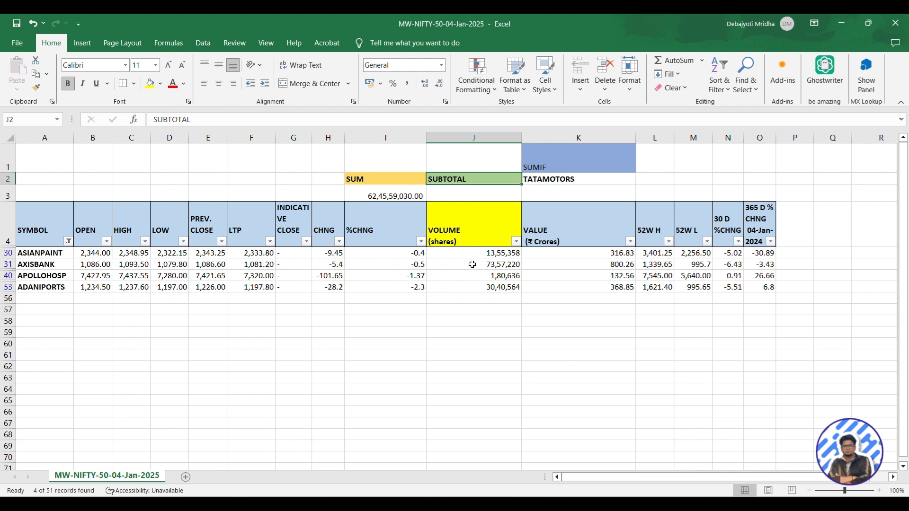
- Recheck the SUM formula in I3 against the reported sum of the filtered volumes J30:J53, including ASIANPAINT
{"action": "left_click", "coordinate": [387, 195]}
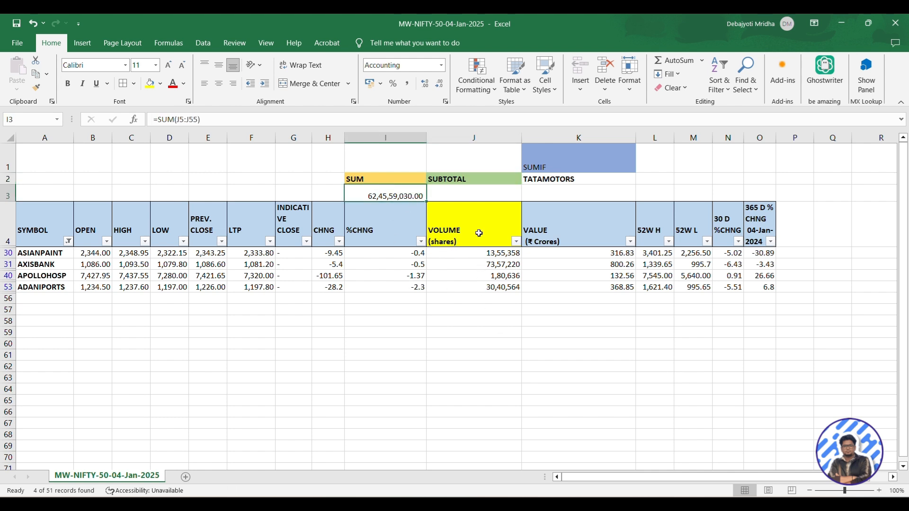
{"action": "left_click", "coordinate": [466, 179]}
{"action": "left_click_drag", "start_coordinate": [487, 252], "coordinate": [491, 287]}
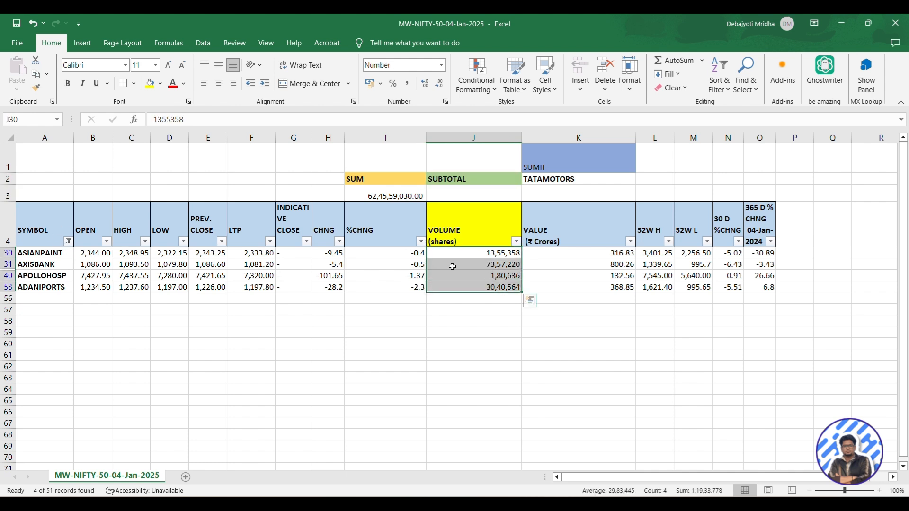
{"action": "left_click", "coordinate": [470, 189]}
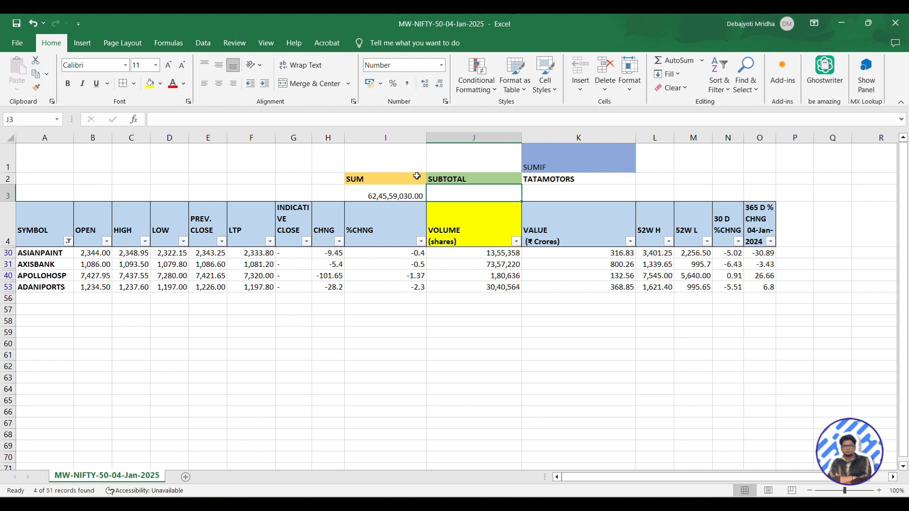
{"action": "left_click", "coordinate": [467, 225]}
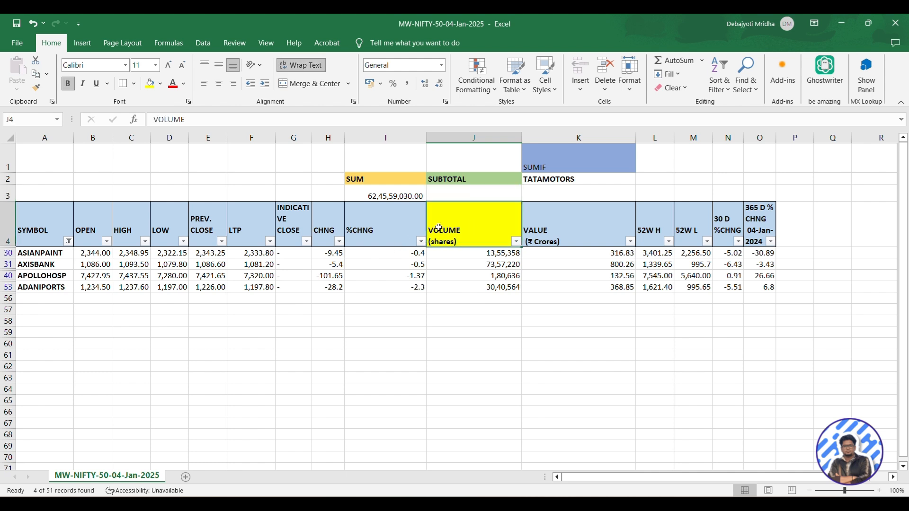
- Toggle the table's filters off, on again for header row A4:O4, and finally off
{"action": "key", "text": "ctrl+shift+l"}
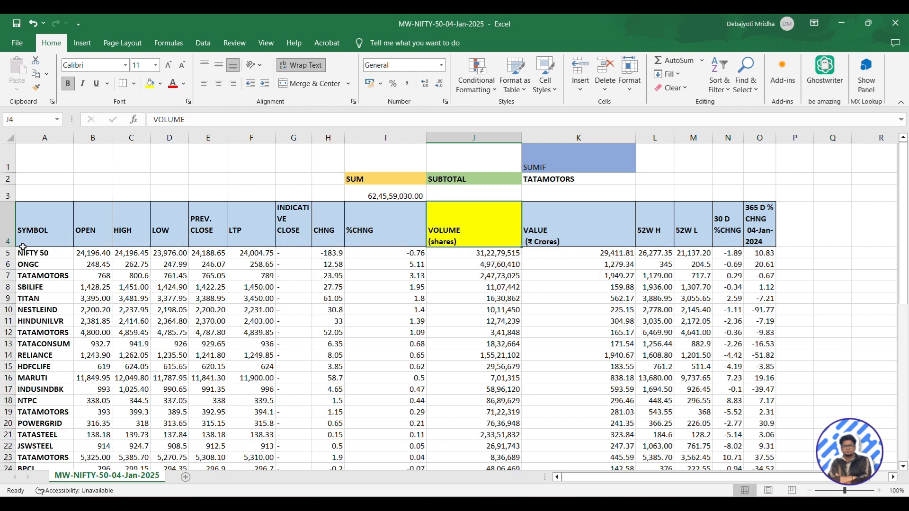
{"action": "left_click_drag", "start_coordinate": [45, 225], "coordinate": [757, 224]}
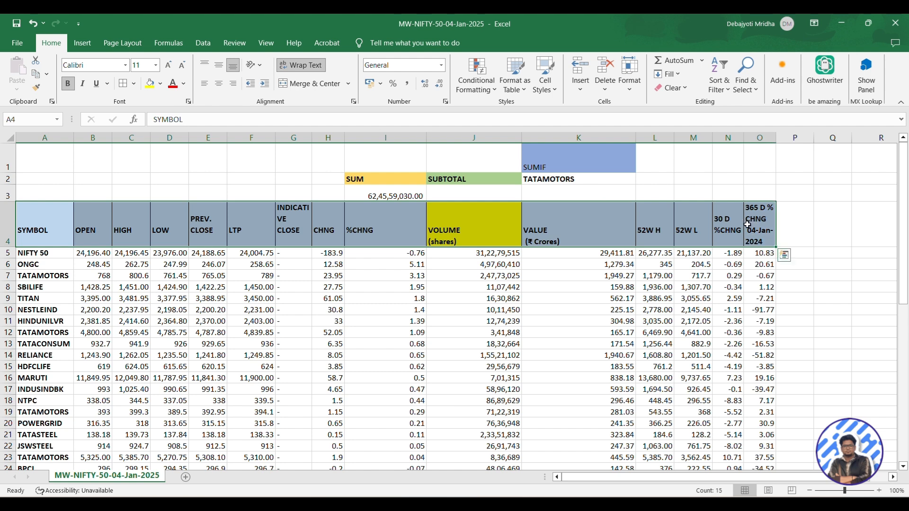
{"action": "key", "text": "ctrl+shift+l"}
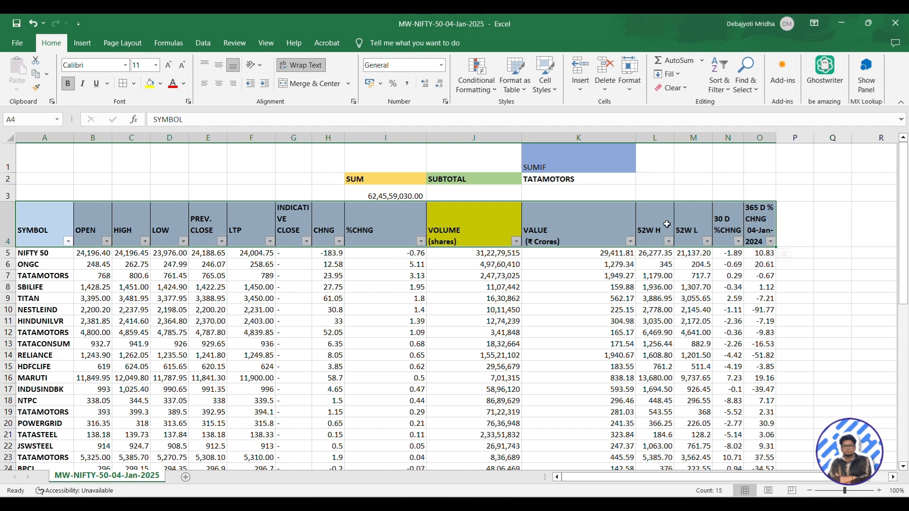
{"action": "key", "text": "ctrl+shift+l"}
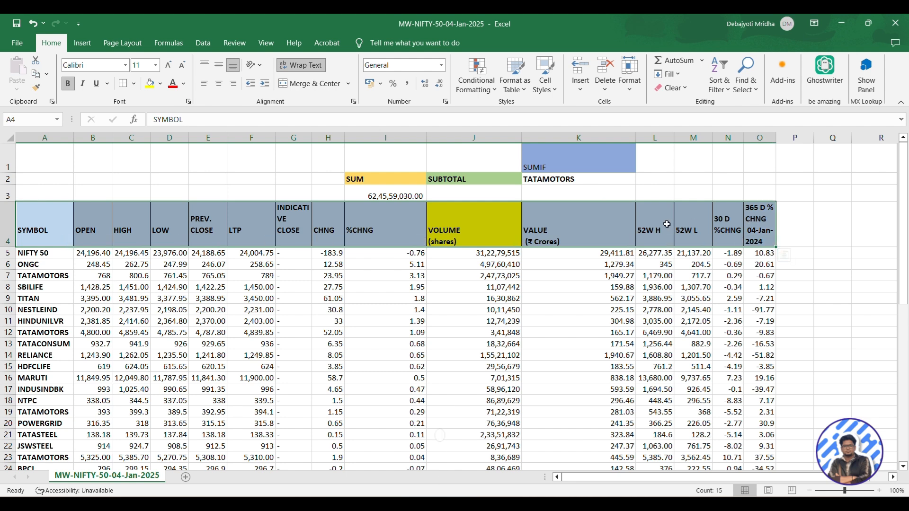
- Enter the formula =SUBTOTAL(9,J5:J55) in cell J3 to total the VOLUME column with the SUM function option
{"action": "left_click", "coordinate": [464, 193]}
{"action": "type", "text": "="}
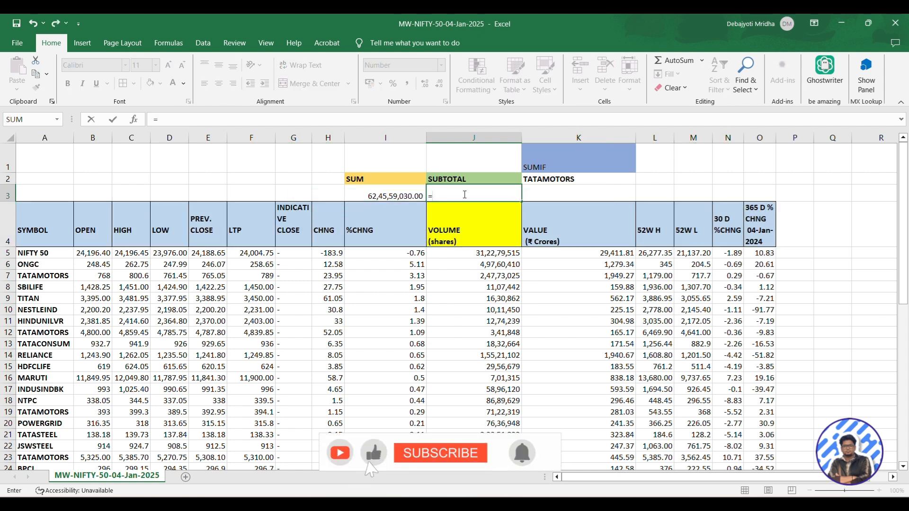
{"action": "type", "text": "sub"}
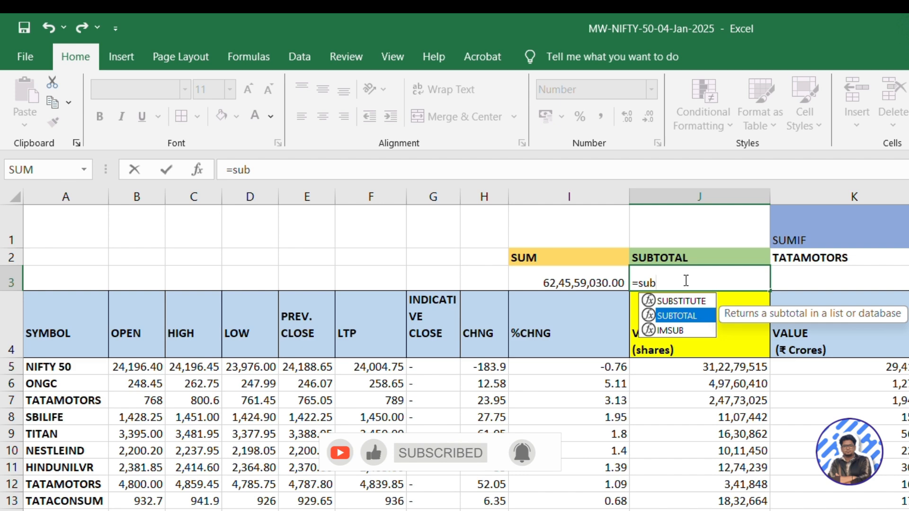
{"action": "key", "text": "Tab"}
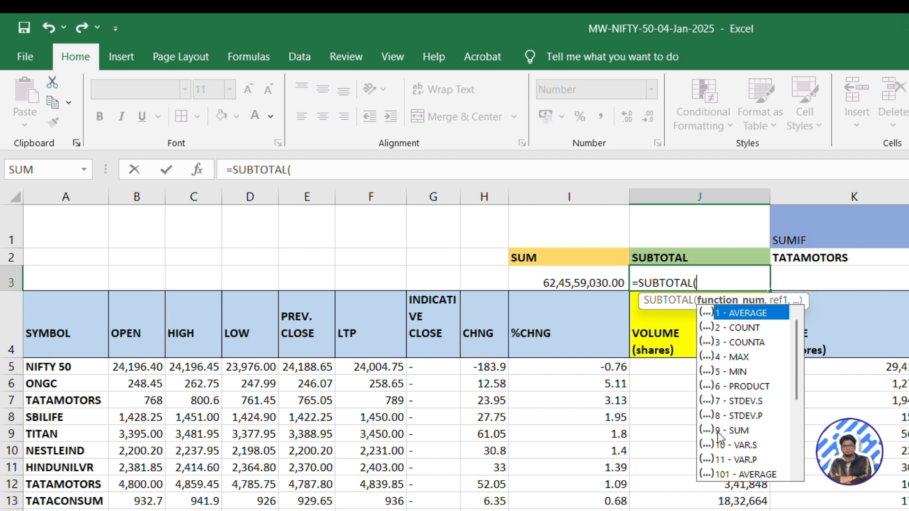
{"action": "type", "text": "9,"}
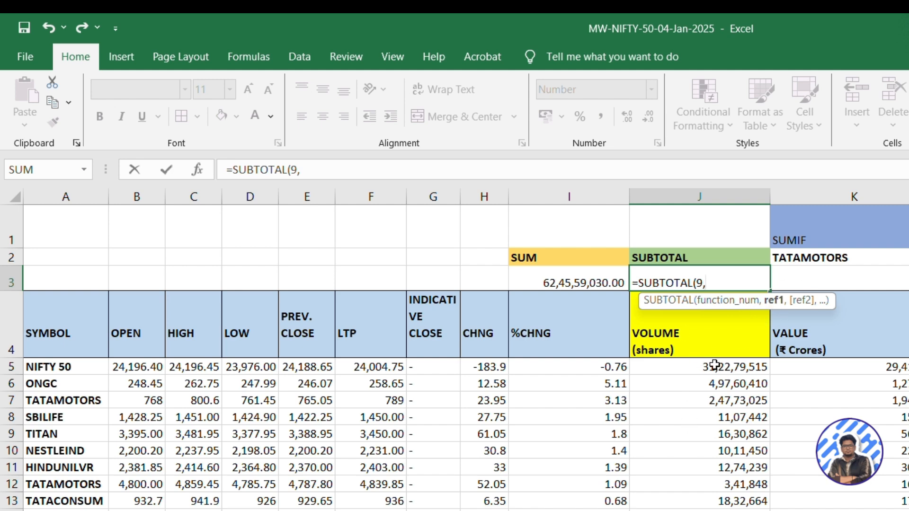
{"action": "left_click_drag", "start_coordinate": [714, 365], "coordinate": [714, 384]}
{"action": "key", "text": "shift+Down"}
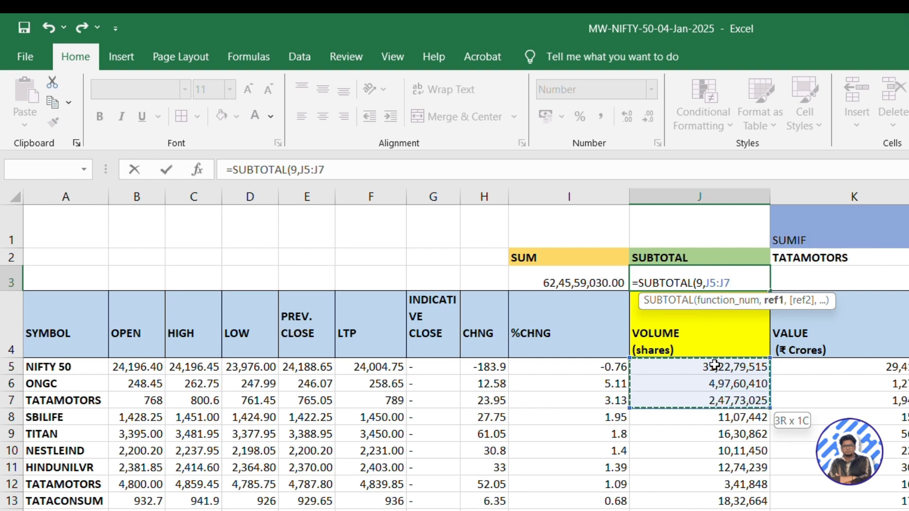
{"action": "key", "text": "ctrl+shift+Down"}
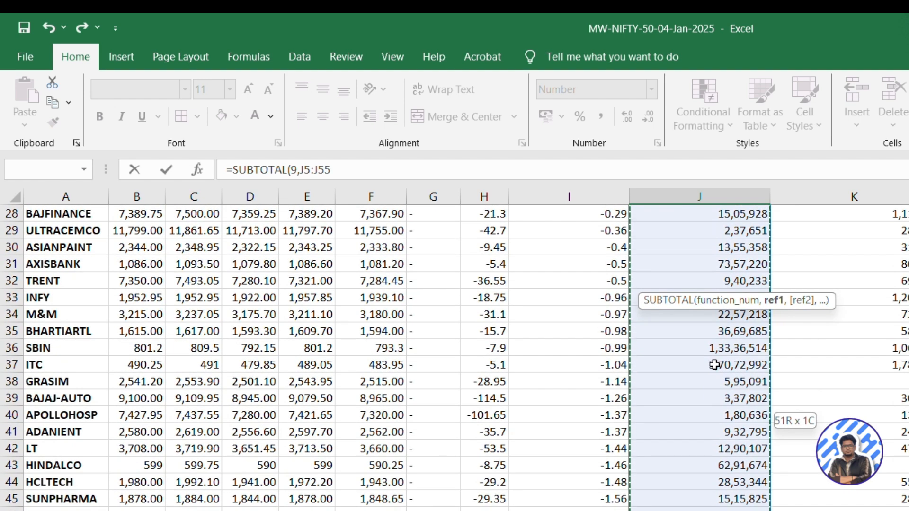
{"action": "left_click", "coordinate": [361, 169]}
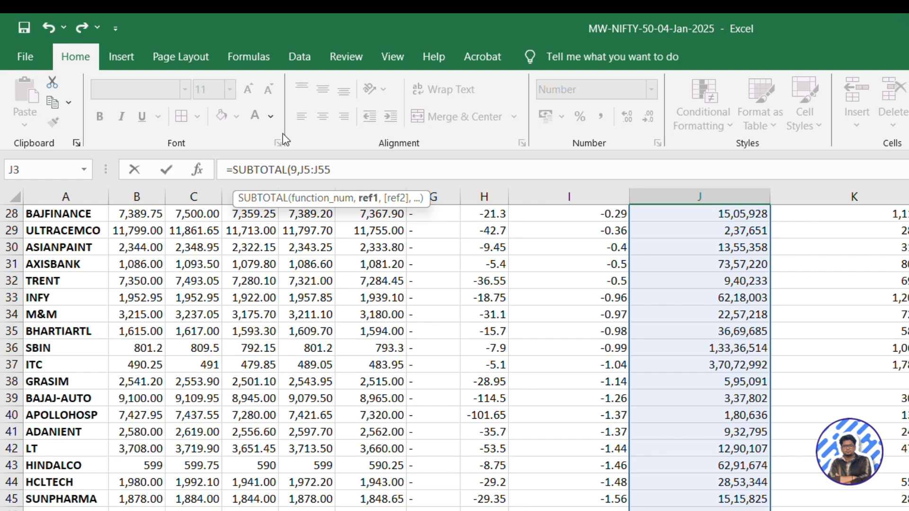
{"action": "type", "text": ")"}
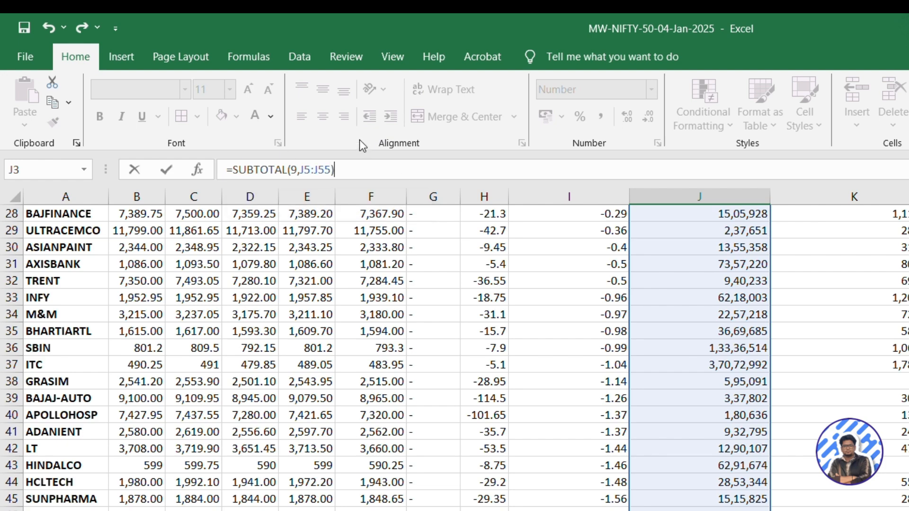
{"action": "key", "text": "Return"}
{"action": "scroll", "coordinate": [652, 271], "scroll_direction": "up", "scroll_amount": 3}
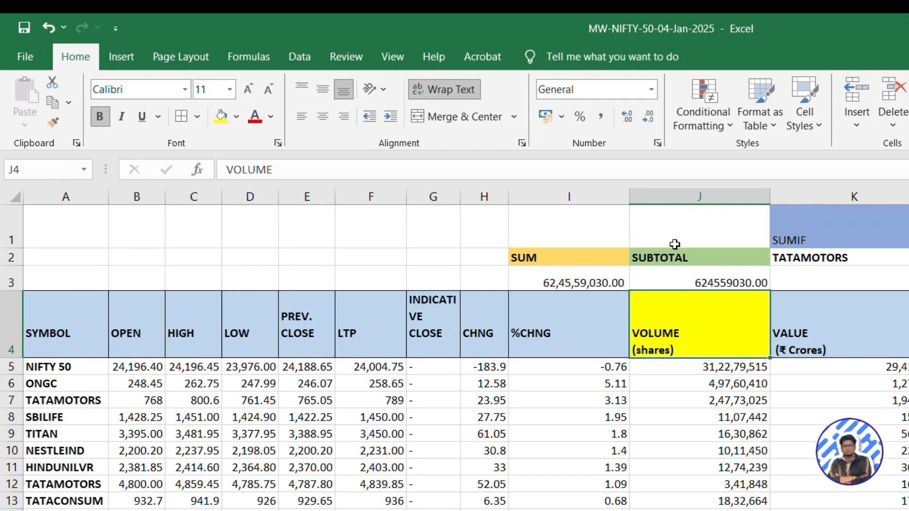
- Compare the SUM formula and total in I3 with the SUBTOTAL formula and total in J3
{"action": "left_click", "coordinate": [652, 271]}
{"action": "left_click", "coordinate": [563, 277]}
{"action": "left_click", "coordinate": [655, 277]}
{"action": "left_click", "coordinate": [568, 279]}
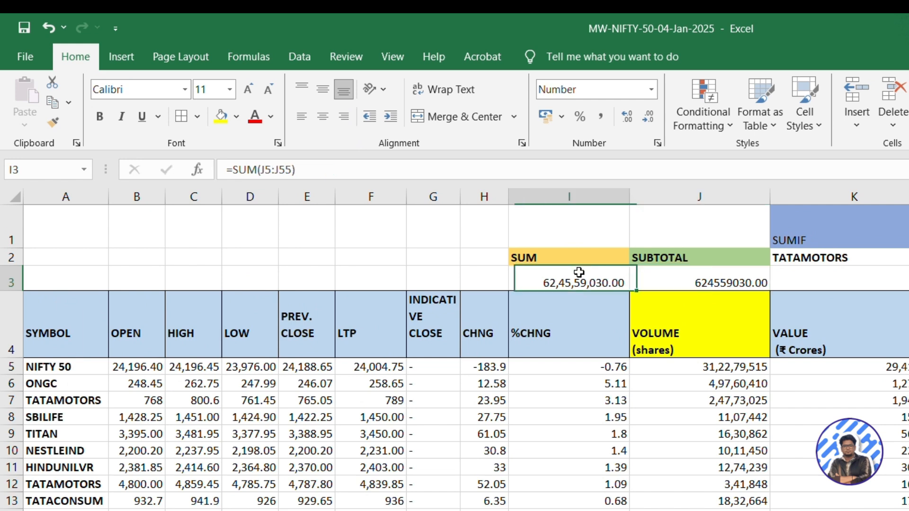
{"action": "left_click", "coordinate": [713, 276]}
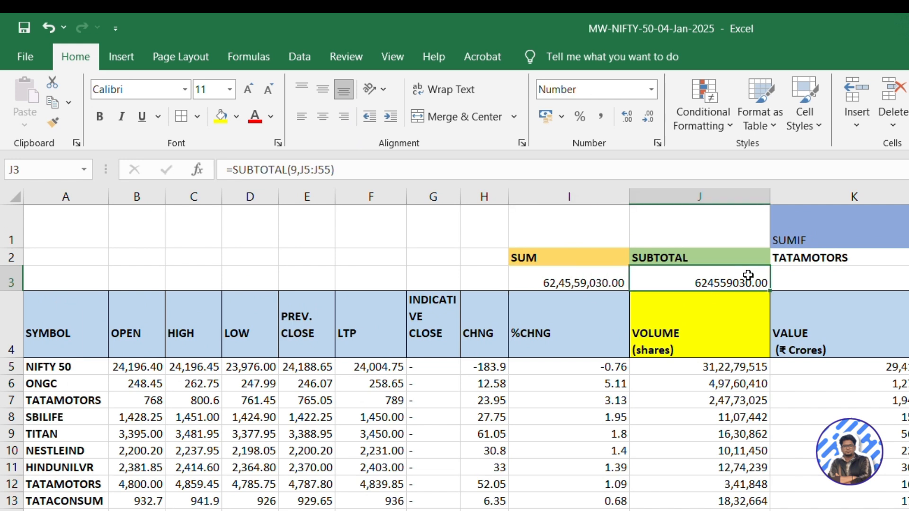
{"action": "key", "text": "Left"}
{"action": "left_click", "coordinate": [696, 284]}
- Turn on filters for the table's header row 4, starting from the SYMBOL heading
{"action": "left_click", "coordinate": [76, 325]}
{"action": "key", "text": "shift+Right"}
{"action": "key", "text": "shift+Right"}
{"action": "key", "text": "shift+Right"}
{"action": "key", "text": "shift+Right"}
{"action": "key", "text": "shift+Right"}
{"action": "key", "text": "shift+Right"}
{"action": "key", "text": "shift+Right"}
{"action": "key", "text": "shift+Right"}
{"action": "key", "text": "shift+Right"}
{"action": "key", "text": "shift+Right"}
{"action": "key", "text": "shift+Right"}
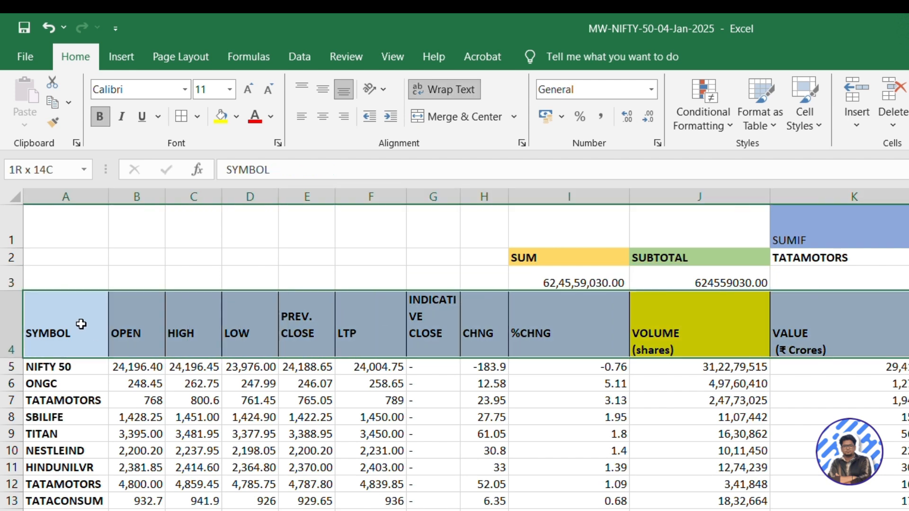
{"action": "key", "text": "ctrl+shift+l"}
{"action": "left_click", "coordinate": [307, 468]}
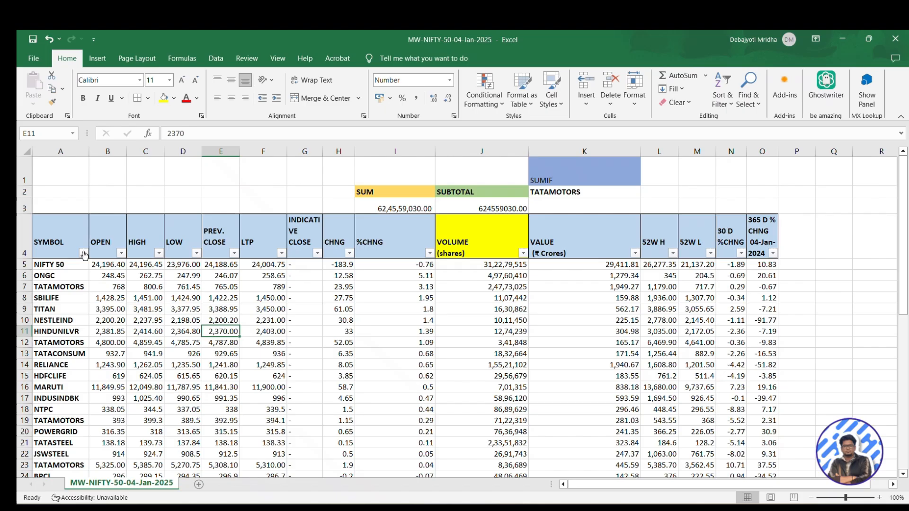
- Filter the SYMBOL column to show only ADANIPORTS, APOLLOHOSP, AXISBANK and BAJAJFINSV
{"action": "left_click", "coordinate": [84, 254]}
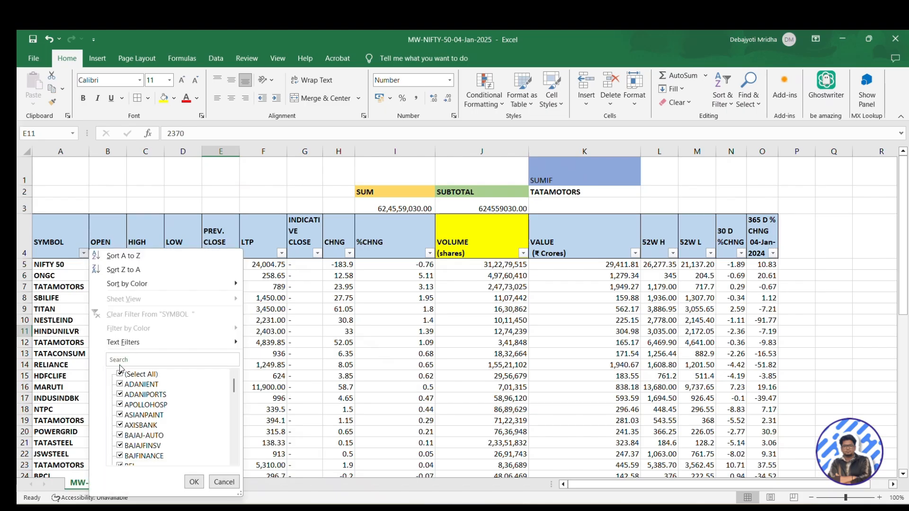
{"action": "left_click", "coordinate": [133, 375]}
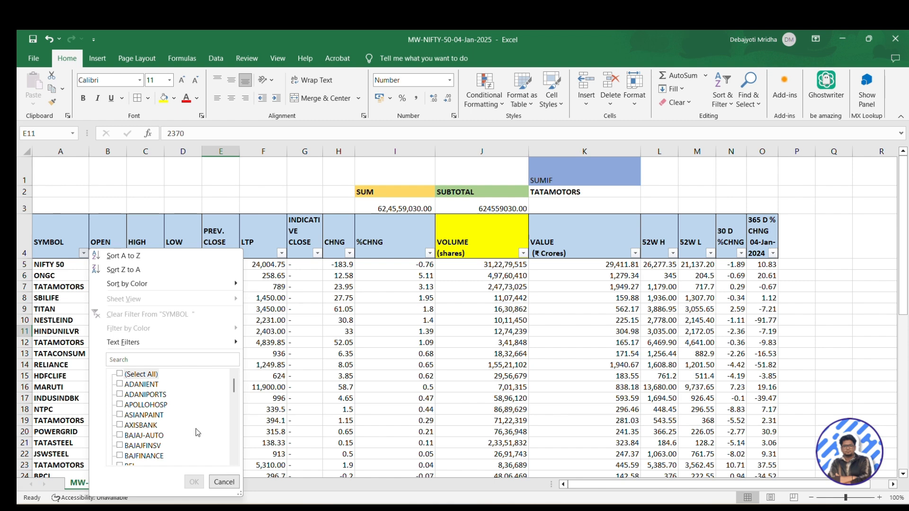
{"action": "left_click", "coordinate": [150, 395]}
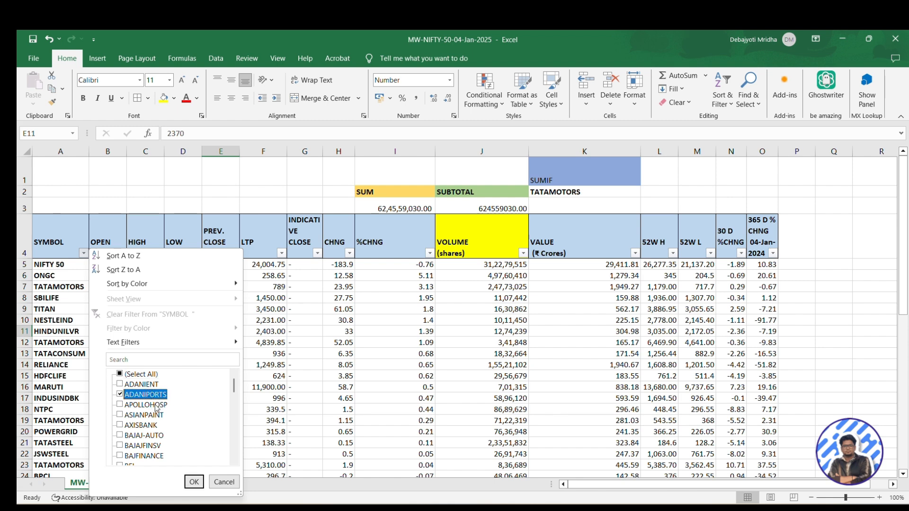
{"action": "left_click", "coordinate": [157, 408]}
{"action": "left_click", "coordinate": [153, 424]}
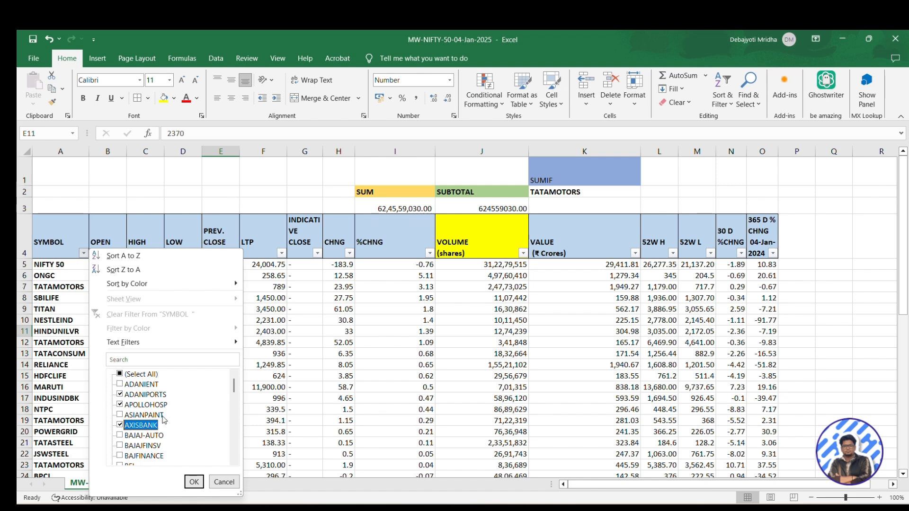
{"action": "left_click", "coordinate": [152, 447]}
{"action": "left_click", "coordinate": [194, 482]}
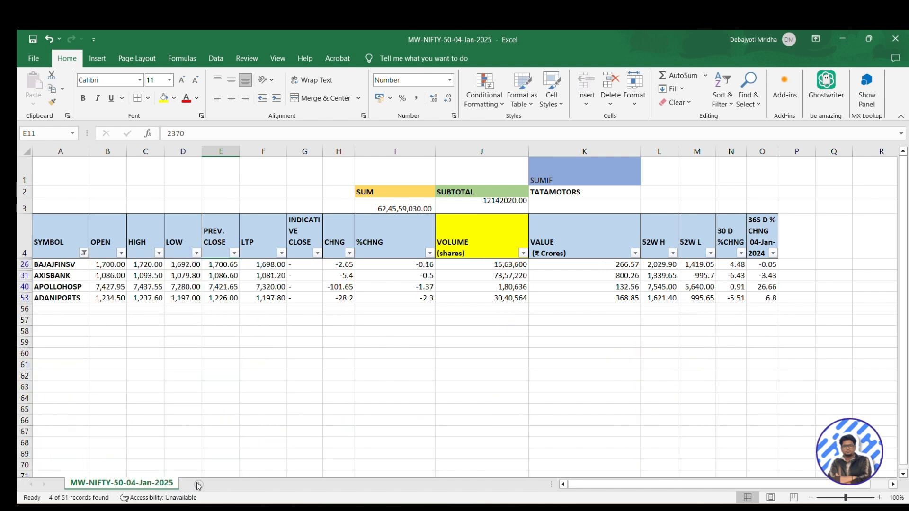
- Compare the SUBTOTAL in J3 and the SUM in I3 with the reported sum of the filtered volumes J26:J53
{"action": "left_click", "coordinate": [502, 207]}
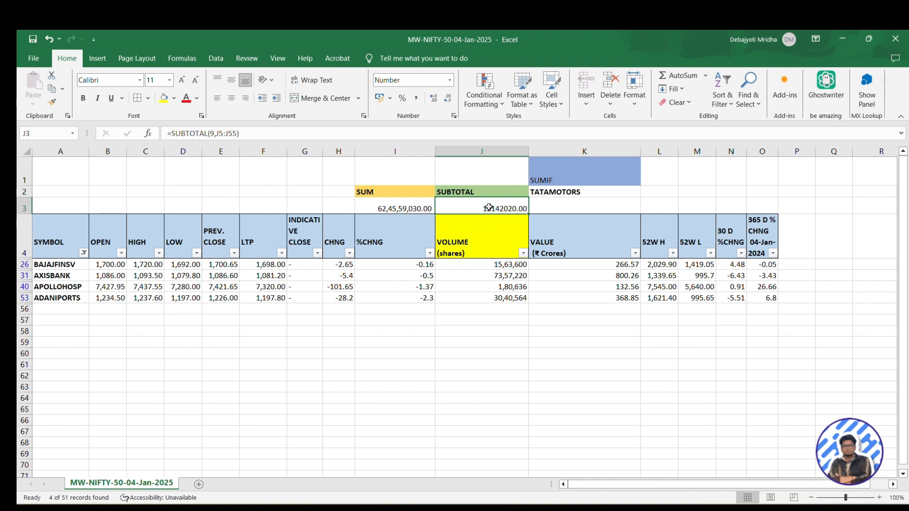
{"action": "left_click_drag", "start_coordinate": [499, 264], "coordinate": [500, 298]}
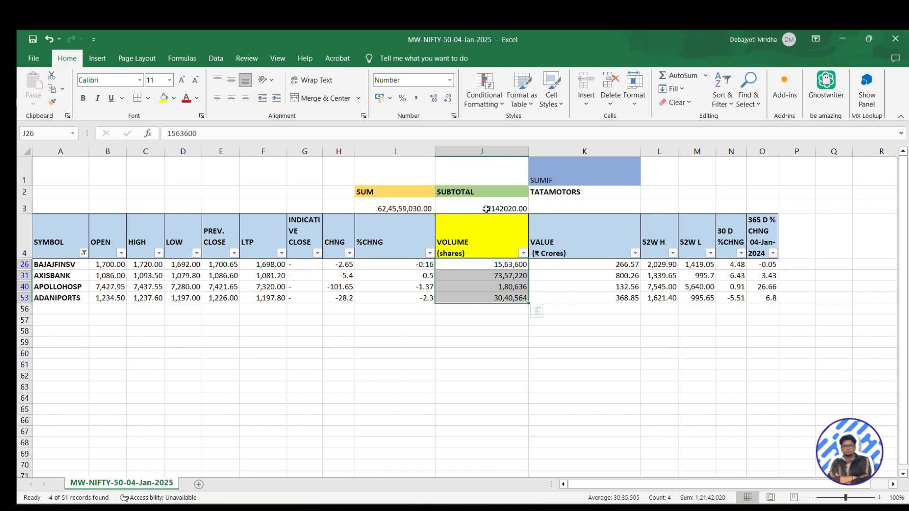
{"action": "left_click", "coordinate": [411, 208]}
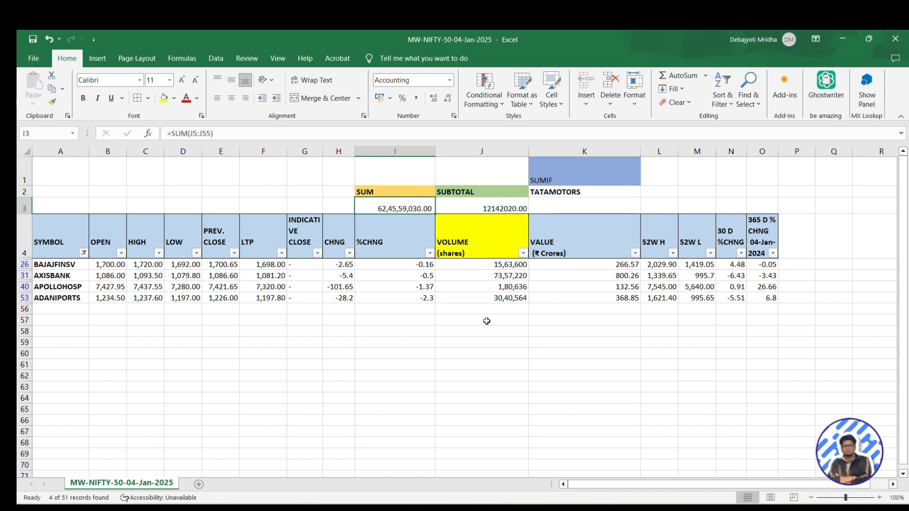
{"action": "left_click", "coordinate": [493, 209]}
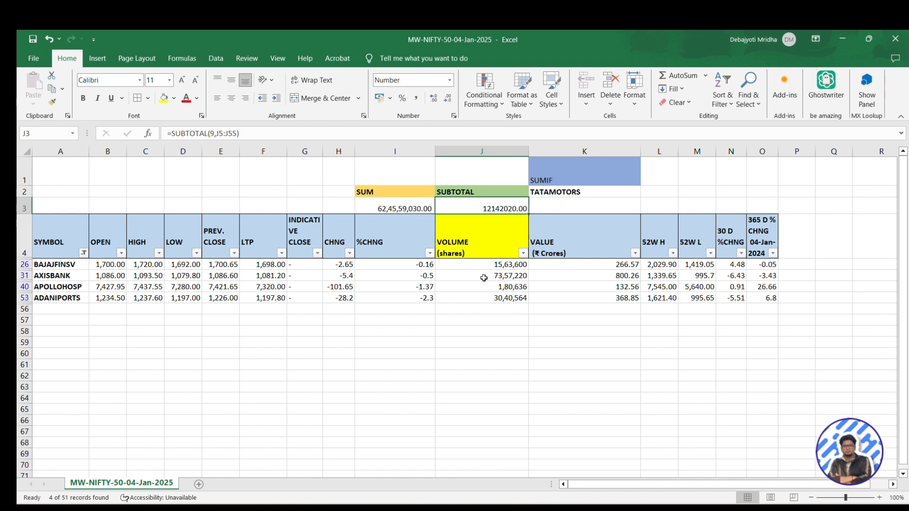
- Change the SYMBOL filter by removing ADANIPORTS and APOLLOHOSP and adding LT, M&M and NESTLEIND
{"action": "left_click", "coordinate": [83, 253]}
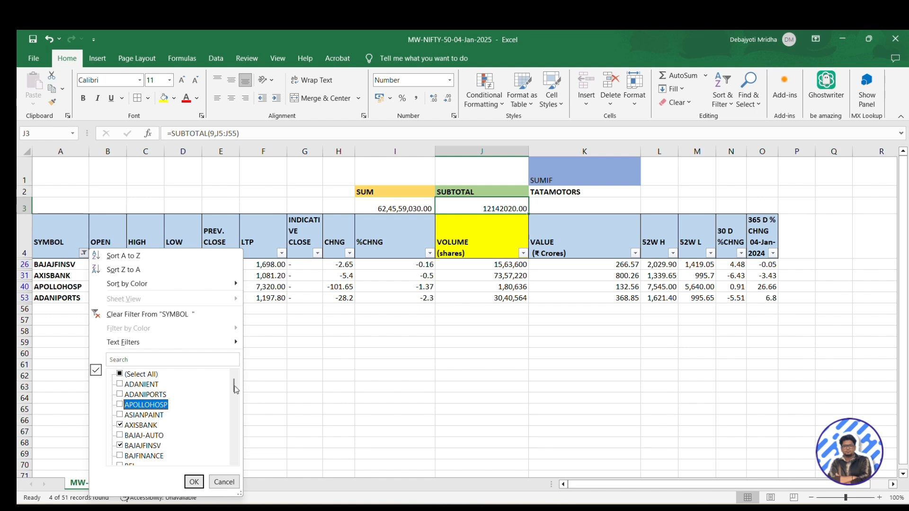
{"action": "left_click_drag", "start_coordinate": [234, 387], "coordinate": [235, 422]}
{"action": "left_click", "coordinate": [135, 425]}
{"action": "left_click", "coordinate": [135, 436]}
{"action": "left_click", "coordinate": [141, 456]}
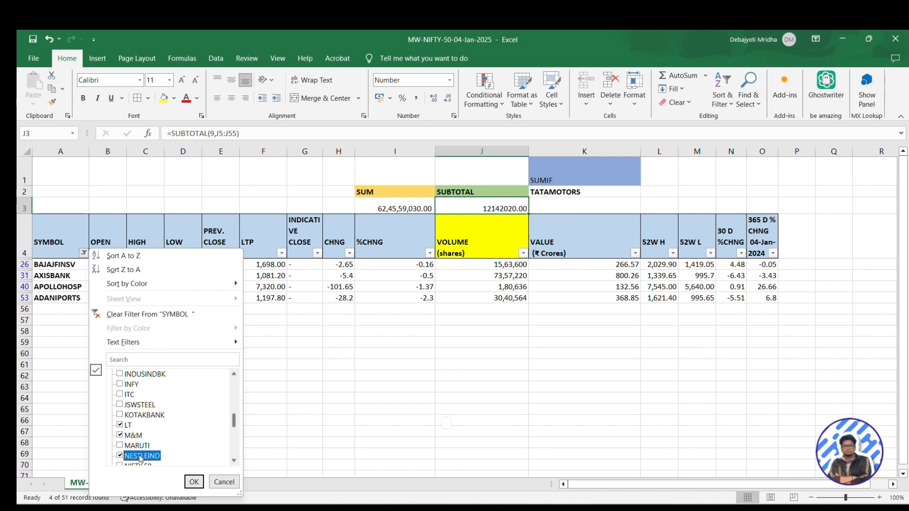
{"action": "left_click", "coordinate": [194, 481]}
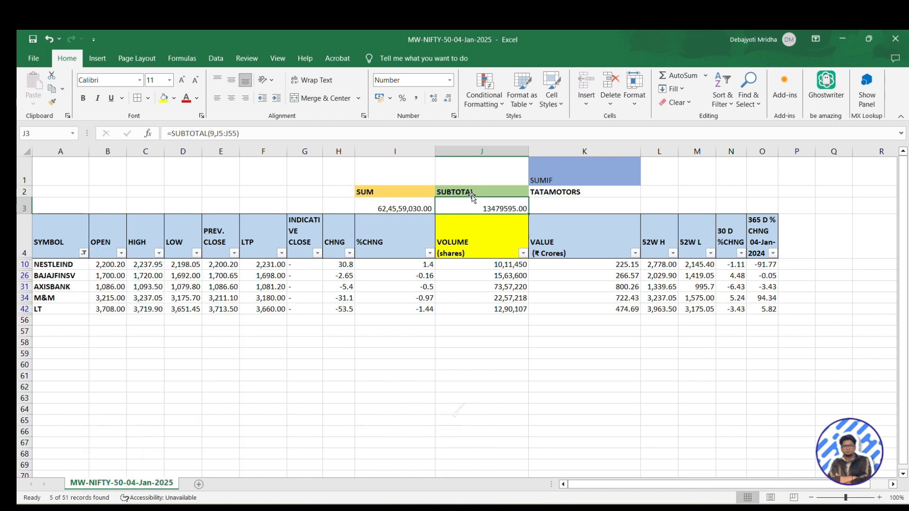
- Check the SUBTOTAL in J3 against the reported sum of the filtered volumes J10:J42
{"action": "left_click_drag", "start_coordinate": [493, 267], "coordinate": [493, 309]}
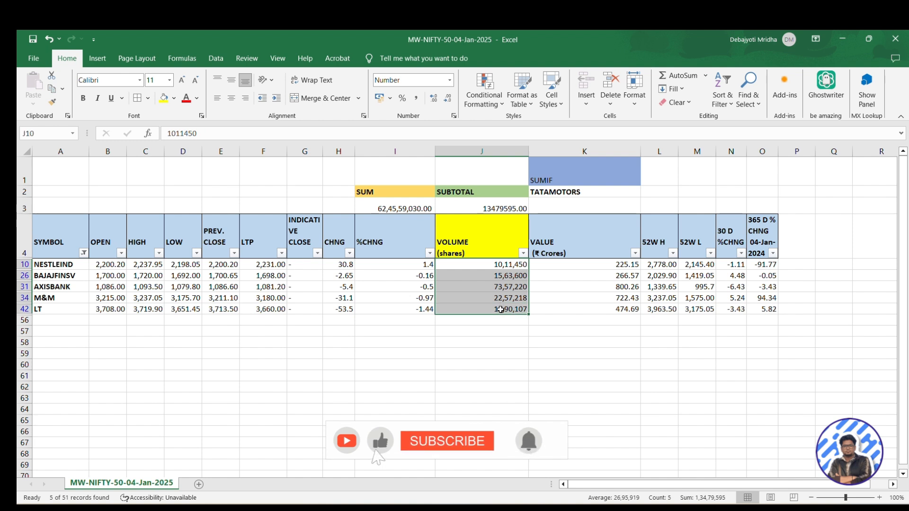
{"action": "left_click", "coordinate": [492, 237]}
{"action": "left_click", "coordinate": [487, 207]}
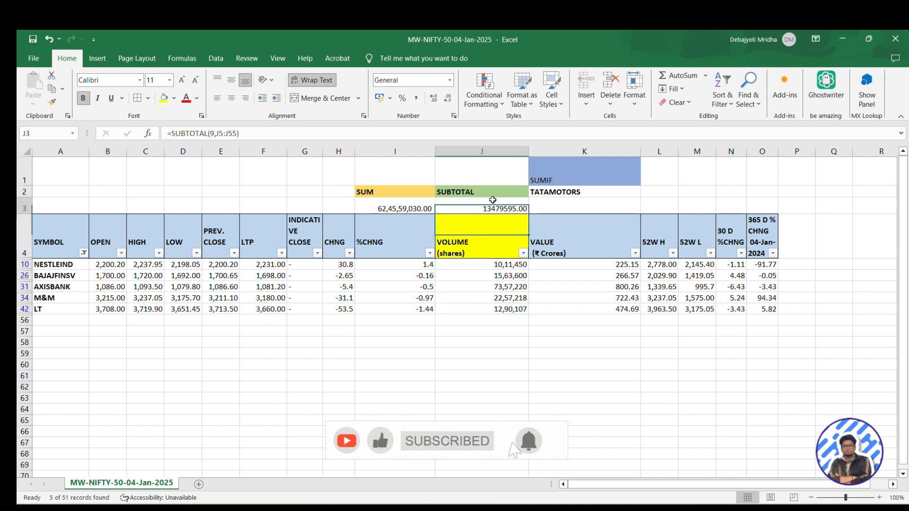
{"action": "left_click", "coordinate": [499, 242]}
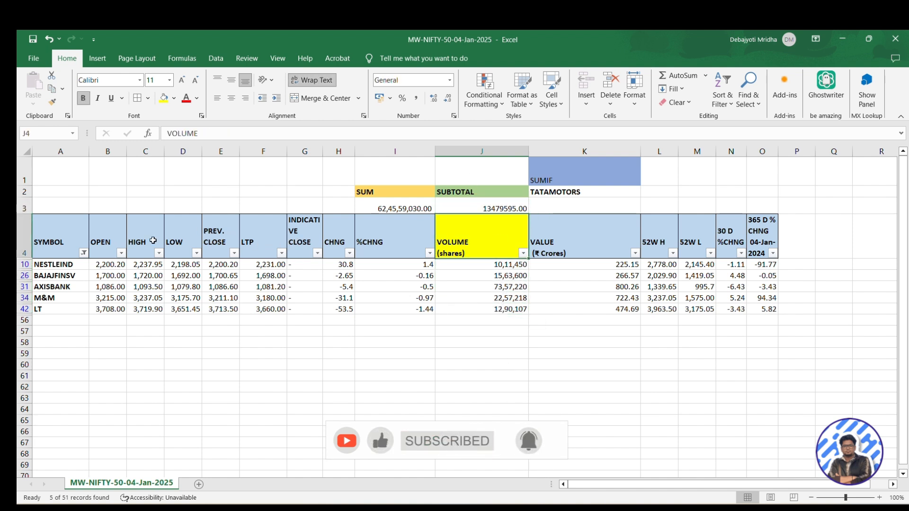
- Turn off the table's filters so that all rows show, and make the SUMIF label in K1 bold
{"action": "left_click", "coordinate": [24, 240]}
{"action": "key", "text": "ctrl+shift+l"}
{"action": "key", "text": "ctrl+shift+l"}
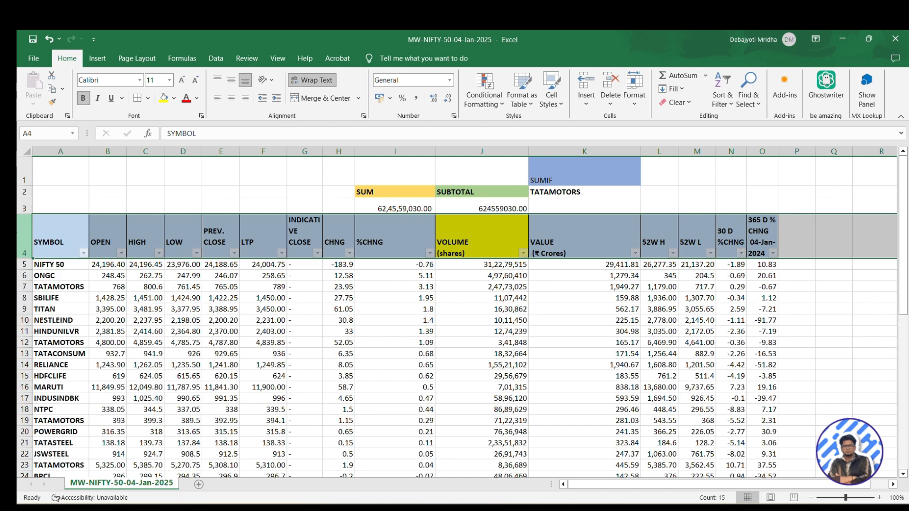
{"action": "left_click", "coordinate": [579, 179]}
{"action": "key", "text": "ctrl+shift+l"}
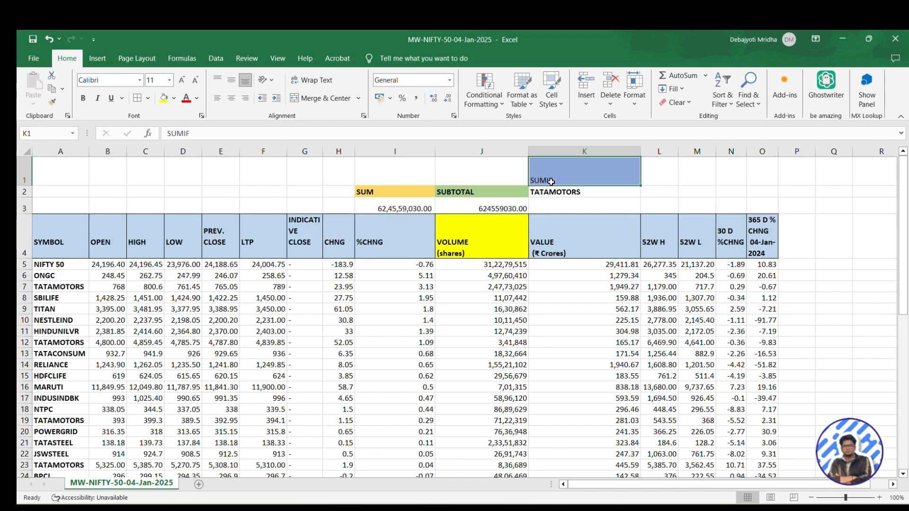
{"action": "key", "text": "ctrl+b"}
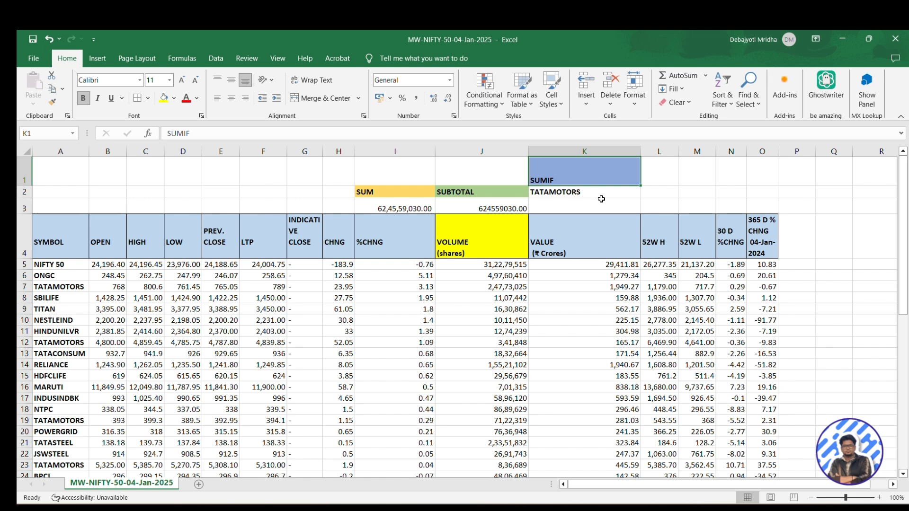
- Highlight the TATAMOTORS cells A7 and A12 with a yellow fill
{"action": "left_click", "coordinate": [61, 284]}
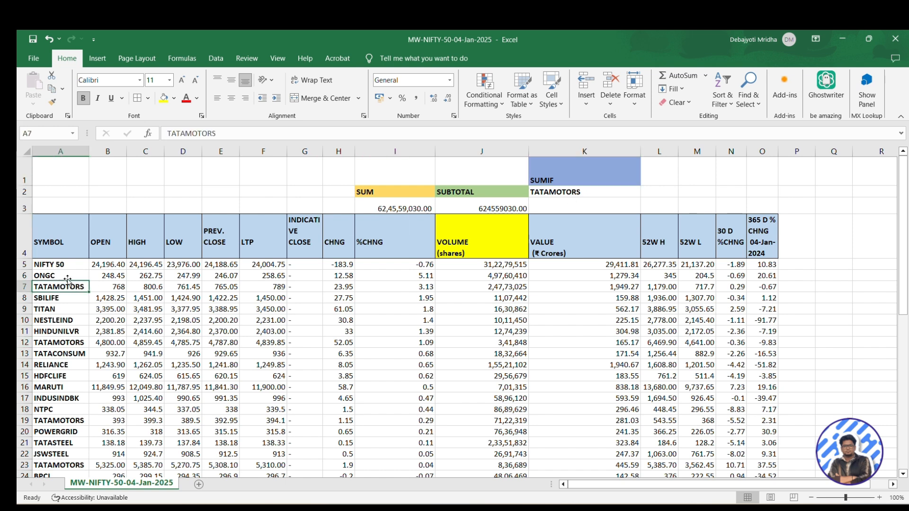
{"action": "left_click", "coordinate": [164, 98]}
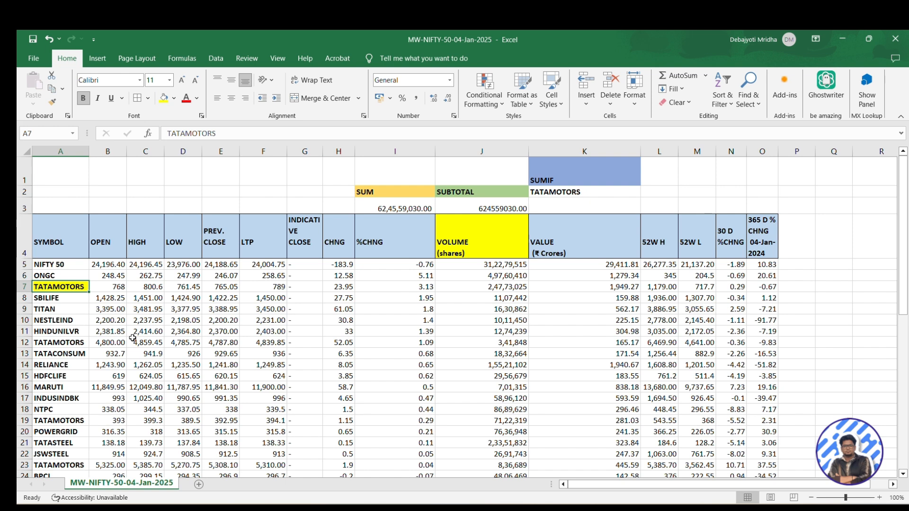
{"action": "left_click", "coordinate": [68, 338]}
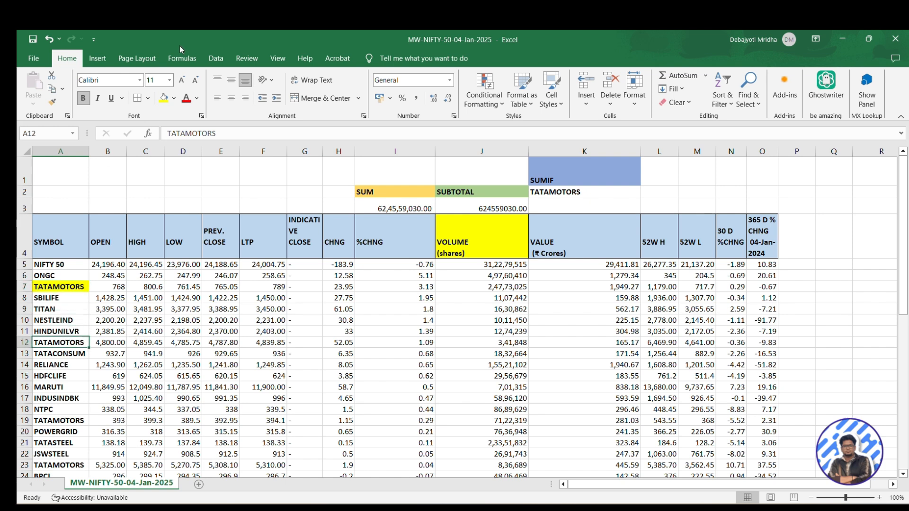
{"action": "left_click", "coordinate": [173, 99]}
{"action": "left_click", "coordinate": [79, 339]}
{"action": "left_click", "coordinate": [163, 98]}
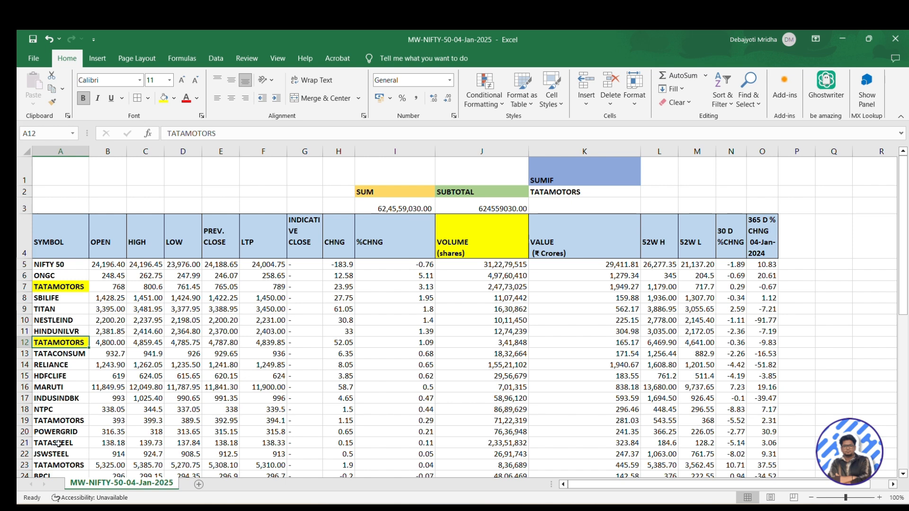
{"action": "key", "text": "Up"}
{"action": "key", "text": "Up"}
{"action": "key", "text": "Up"}
{"action": "key", "text": "Up"}
{"action": "key", "text": "Up"}
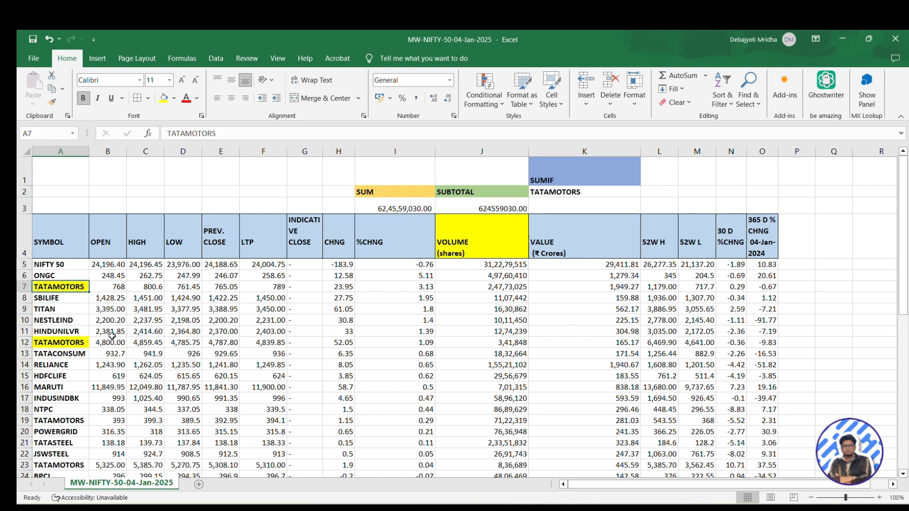
{"action": "key", "text": "ctrl+c"}
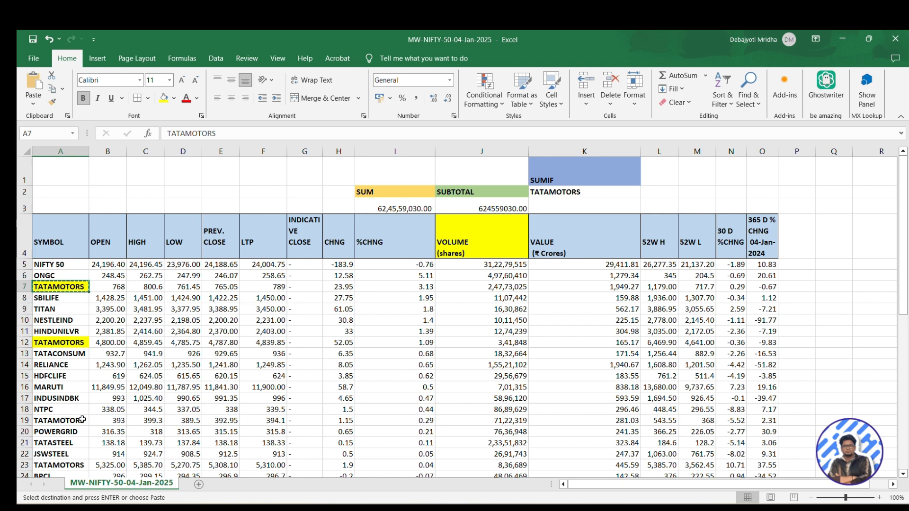
{"action": "left_click", "coordinate": [57, 387]}
{"action": "key", "text": "ctrl+c"}
{"action": "left_click", "coordinate": [62, 320]}
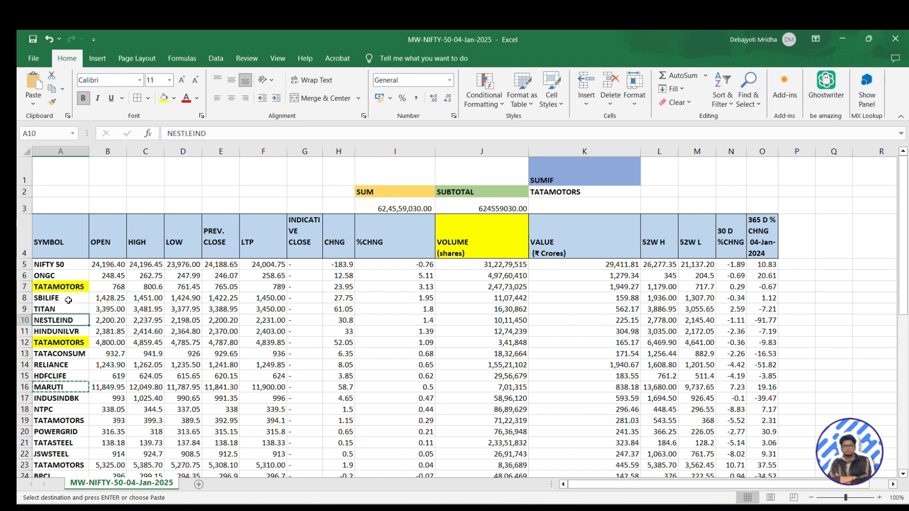
- Copy the yellow TATAMOTORS cell A7 over the symbols in A20, A16 and A22
{"action": "left_click", "coordinate": [72, 287]}
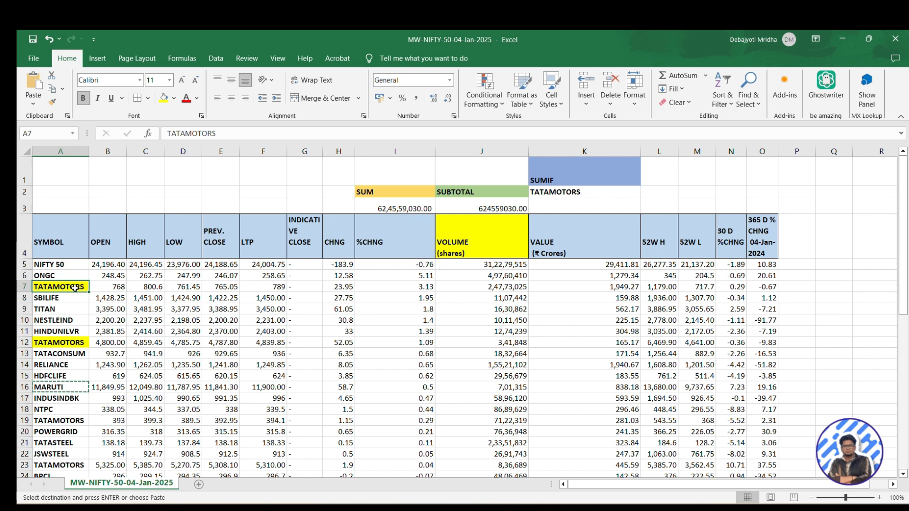
{"action": "key", "text": "ctrl+c"}
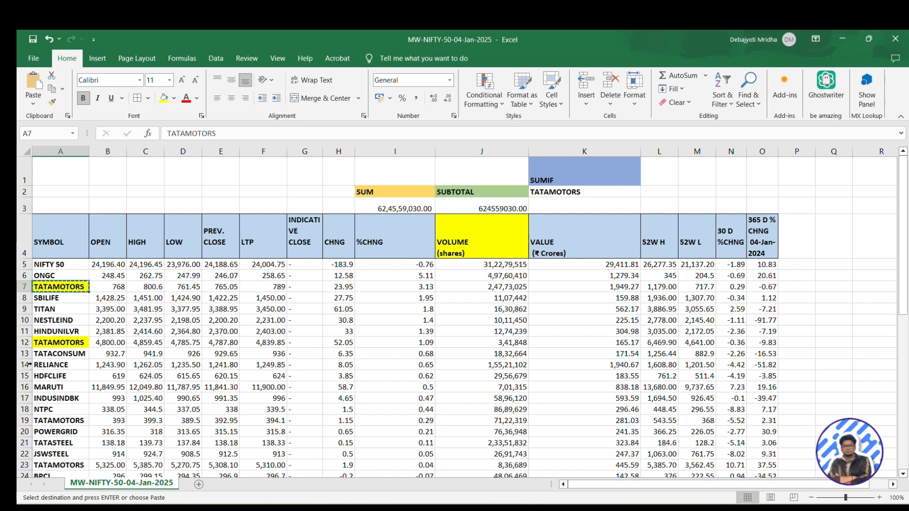
{"action": "left_click", "coordinate": [56, 431]}
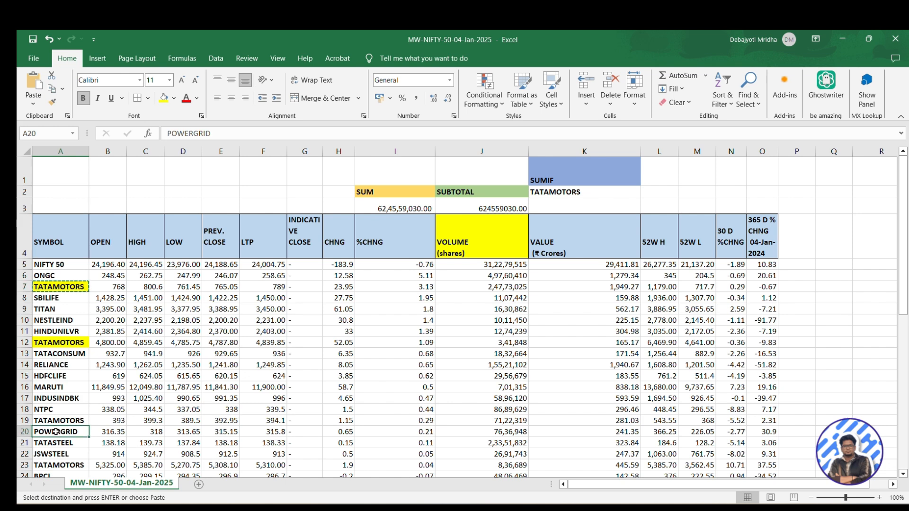
{"action": "key", "text": "ctrl+v"}
{"action": "left_click", "coordinate": [67, 387]}
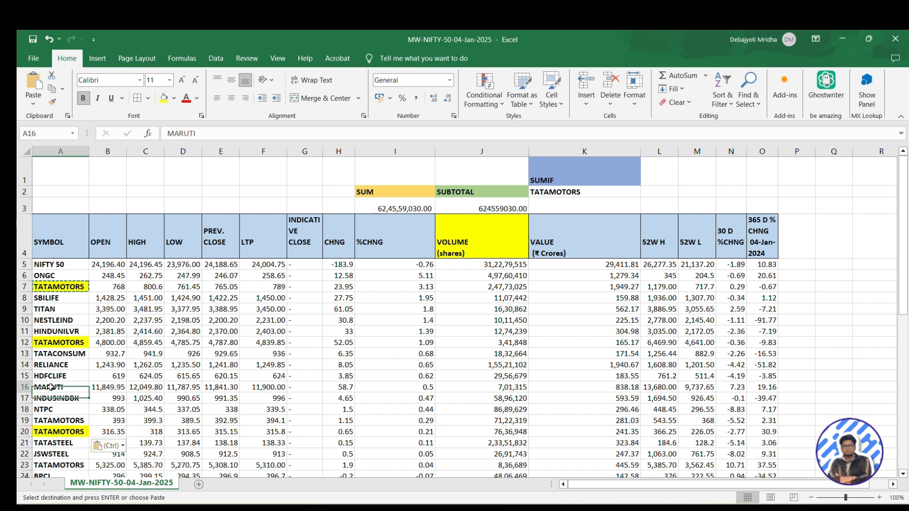
{"action": "key", "text": "ctrl+v"}
{"action": "left_click", "coordinate": [53, 456]}
{"action": "key", "text": "ctrl+v"}
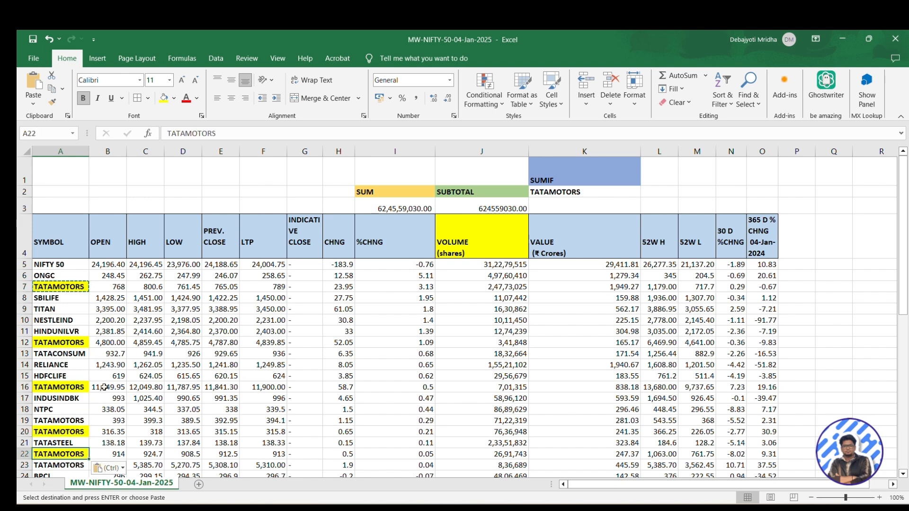
- Highlight the remaining unfilled TATAMOTORS cells A19 and A23 with a yellow fill
{"action": "scroll", "coordinate": [902, 265], "scroll_direction": "down", "scroll_amount": 2}
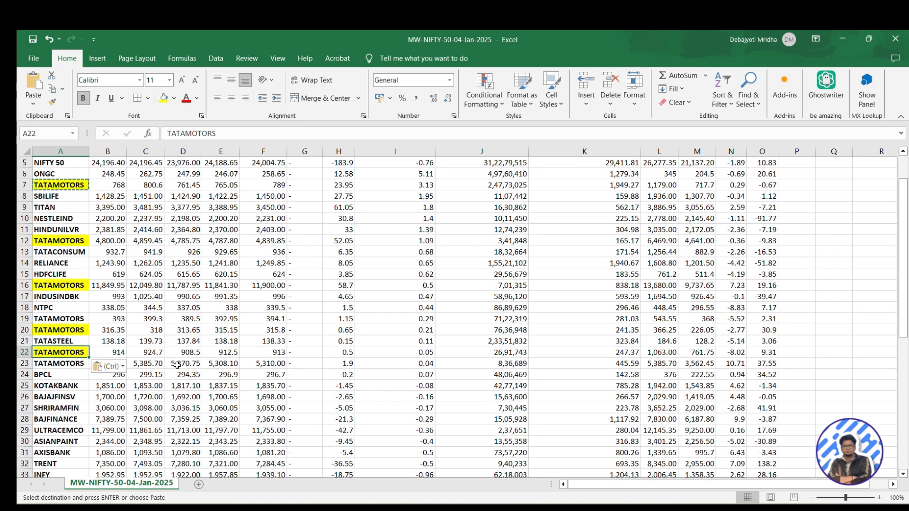
{"action": "left_click", "coordinate": [61, 317]}
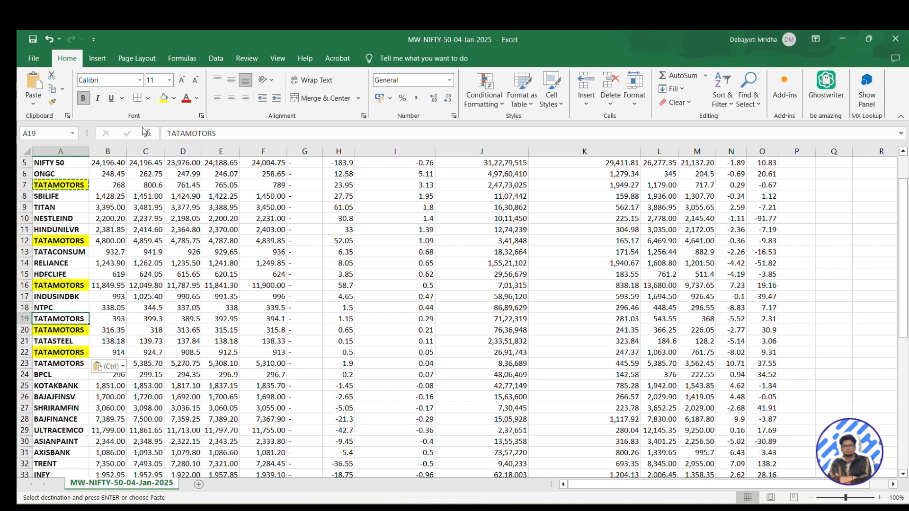
{"action": "left_click", "coordinate": [164, 98]}
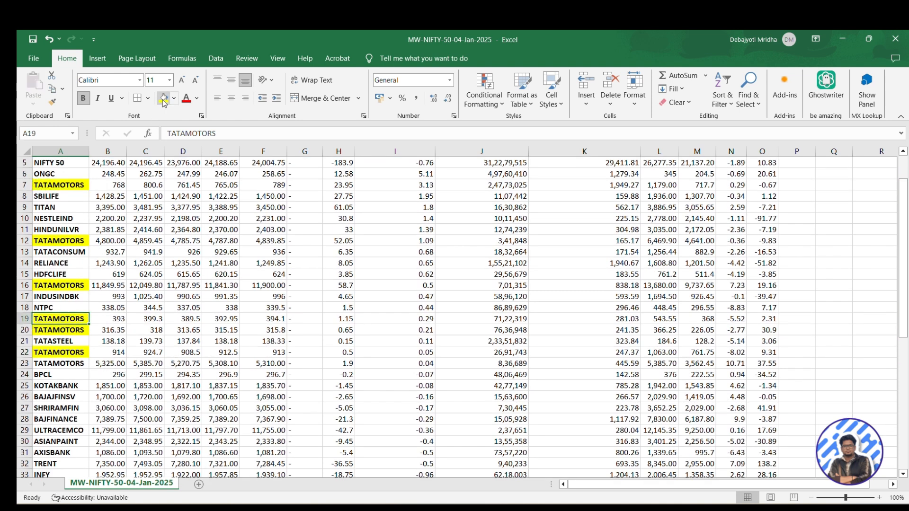
{"action": "left_click", "coordinate": [56, 360]}
{"action": "left_click", "coordinate": [163, 98]}
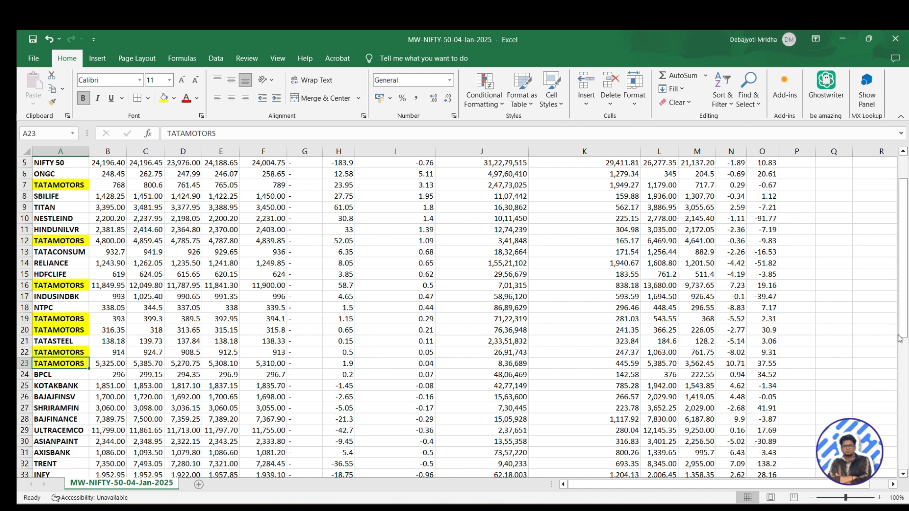
{"action": "scroll", "coordinate": [900, 339], "scroll_direction": "up", "scroll_amount": 2}
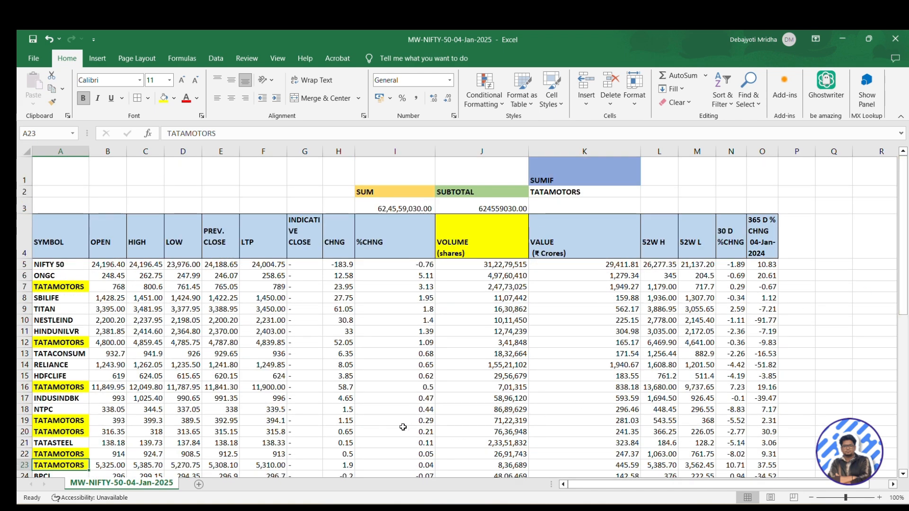
{"action": "left_click", "coordinate": [249, 333]}
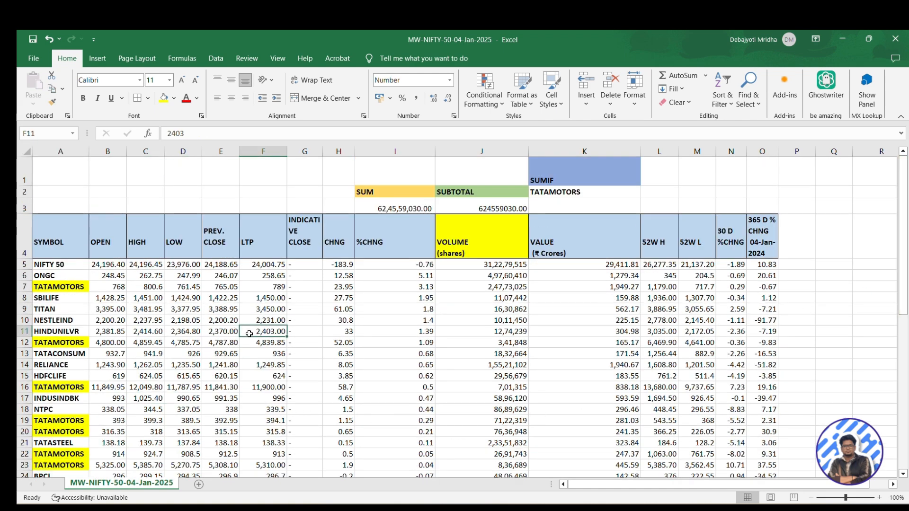
{"action": "left_click_drag", "start_coordinate": [52, 239], "coordinate": [538, 451]}
{"action": "left_click_drag", "start_coordinate": [903, 306], "coordinate": [893, 217]}
{"action": "left_click", "coordinate": [552, 206]}
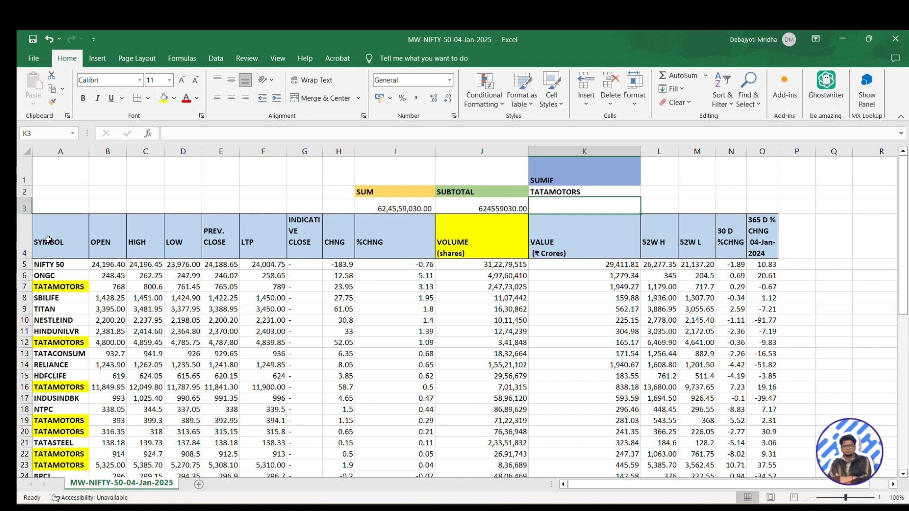
{"action": "left_click_drag", "start_coordinate": [54, 240], "coordinate": [732, 234]}
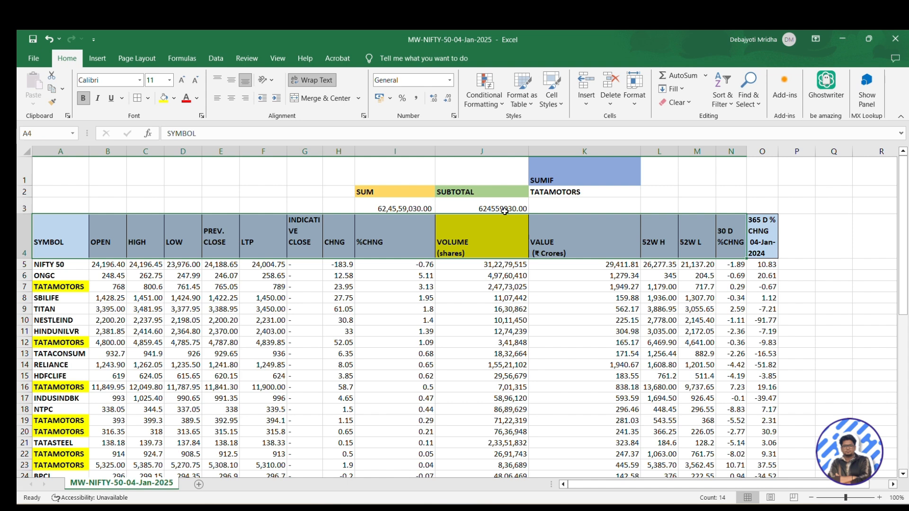
- Start a SUMIF formula in K3 with the SYMBOL entries A5:A55 as its range
{"action": "left_click", "coordinate": [616, 200]}
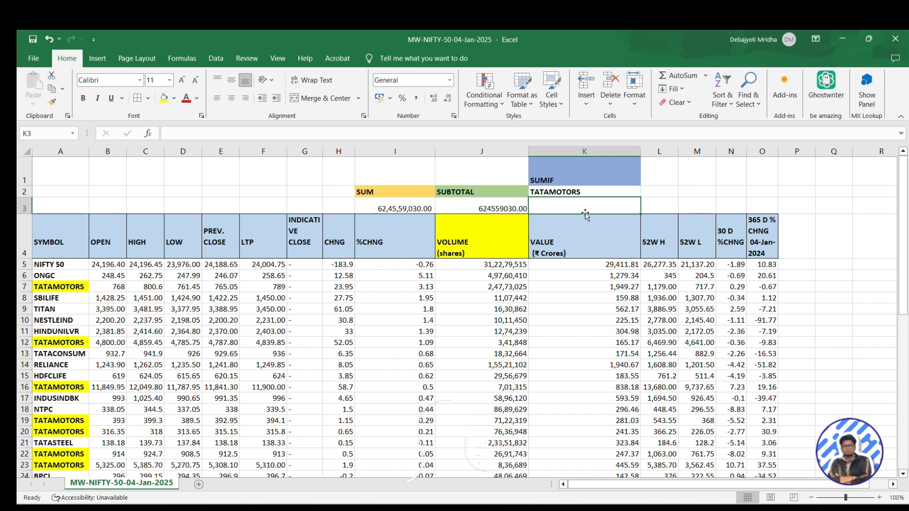
{"action": "type", "text": "="}
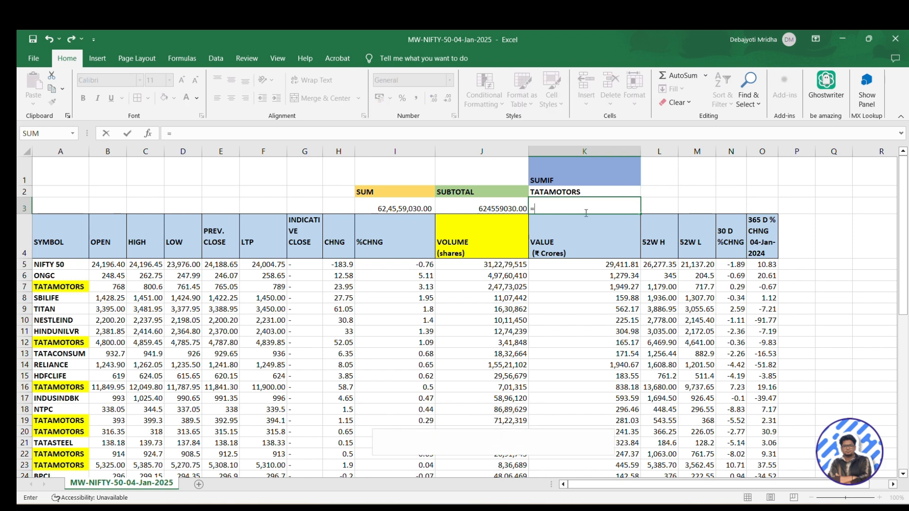
{"action": "type", "text": "SUM"}
{"action": "key", "text": "Down"}
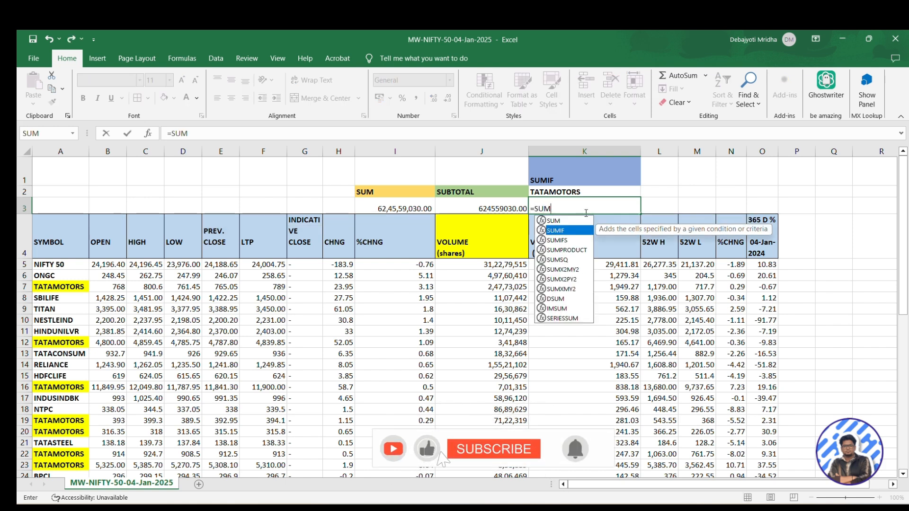
{"action": "key", "text": "Tab"}
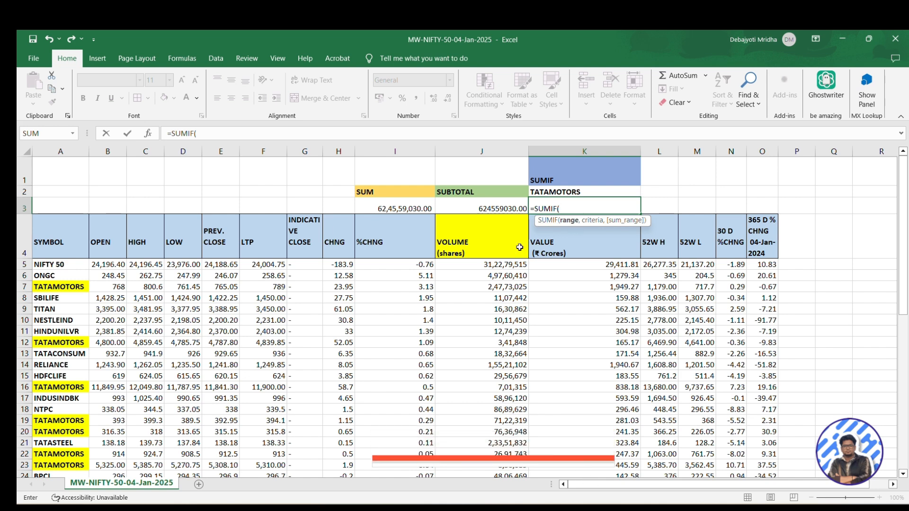
{"action": "left_click", "coordinate": [58, 264]}
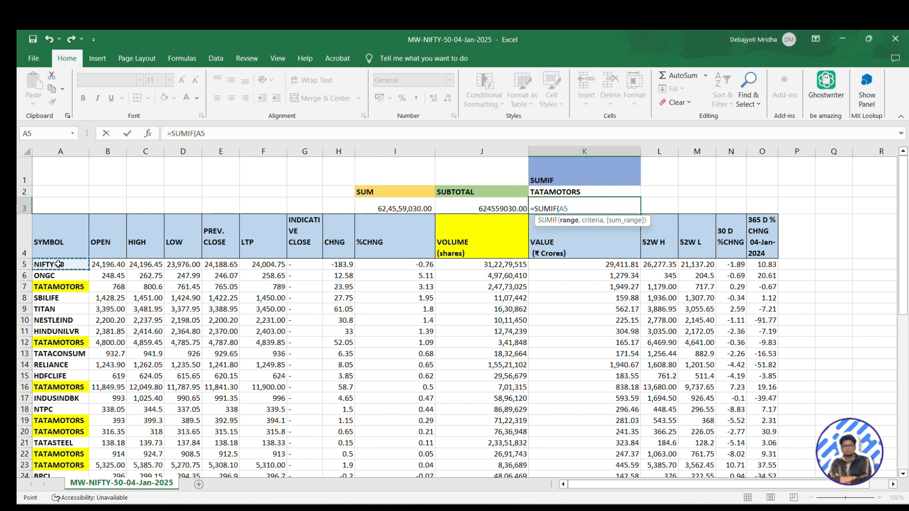
{"action": "key", "text": "ctrl+shift+Down"}
{"action": "left_click", "coordinate": [230, 135]}
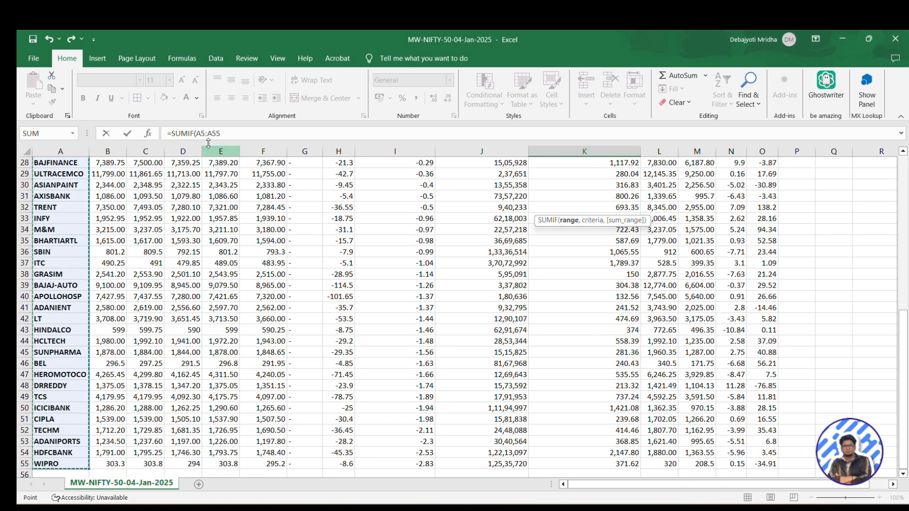
{"action": "type", "text": ","}
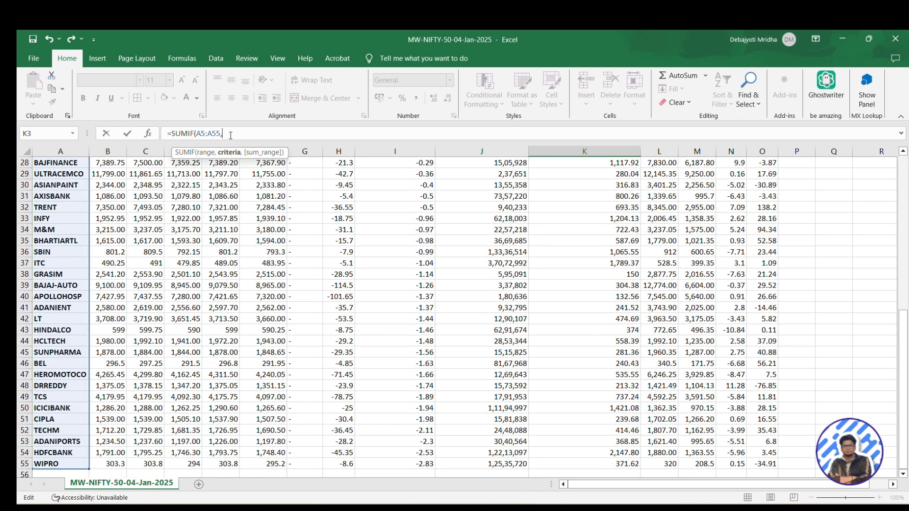
- Complete the SUMIF in K3 with K2 as the criteria and the volumes J5:J55 as the sum range
{"action": "left_click_drag", "start_coordinate": [905, 350], "coordinate": [895, 188]}
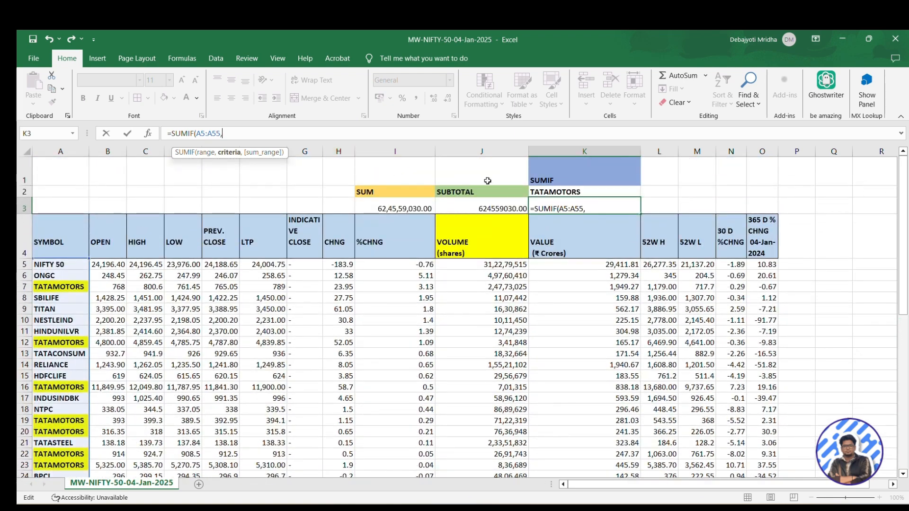
{"action": "left_click", "coordinate": [550, 192]}
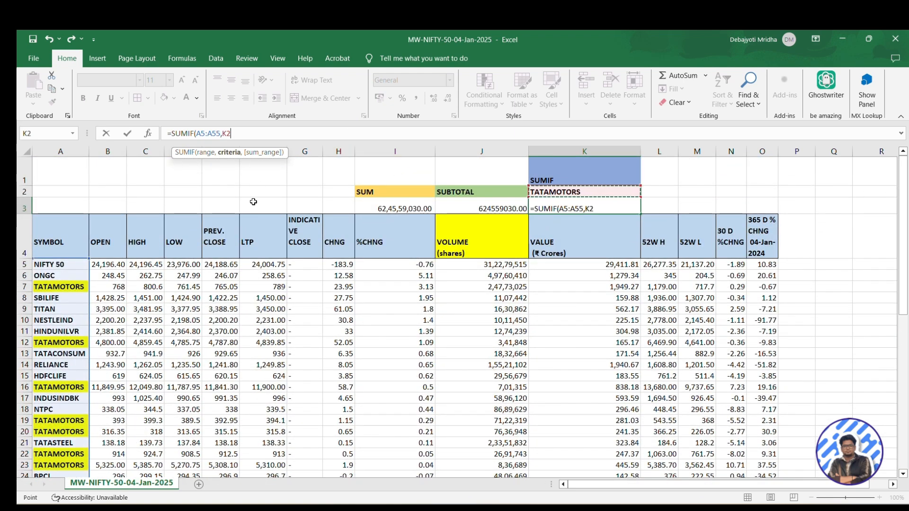
{"action": "type", "text": ","}
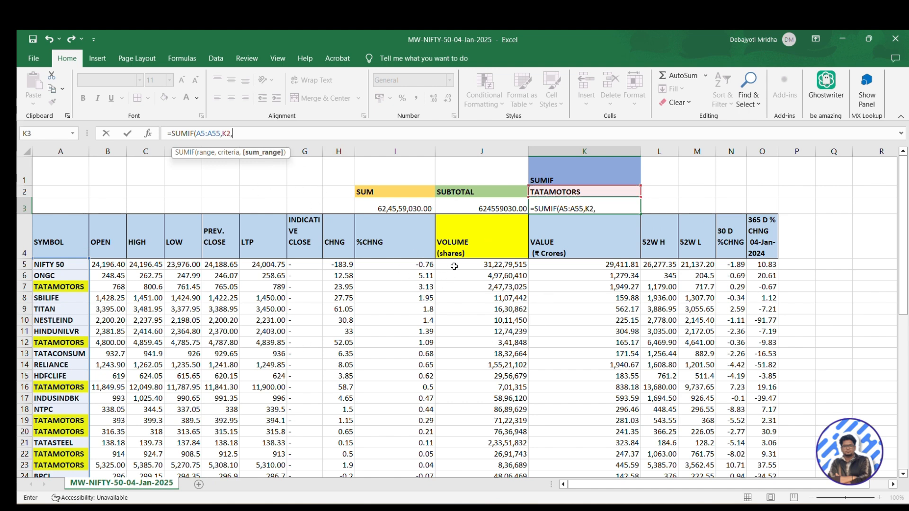
{"action": "left_click", "coordinate": [497, 265]}
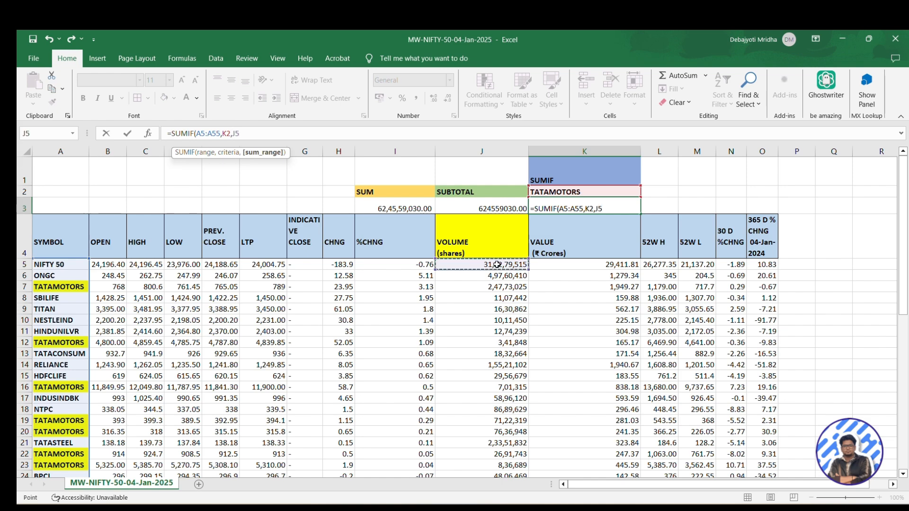
{"action": "key", "text": "ctrl+shift+Down"}
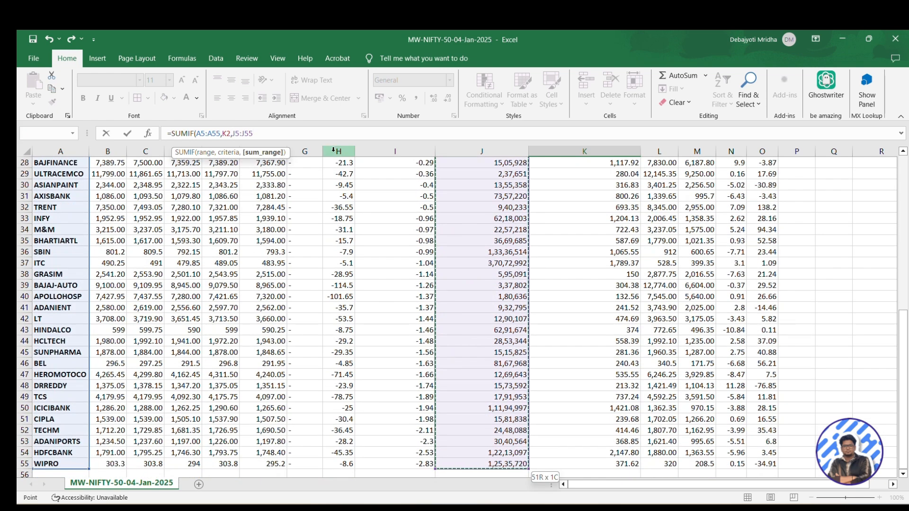
{"action": "key", "text": "Return"}
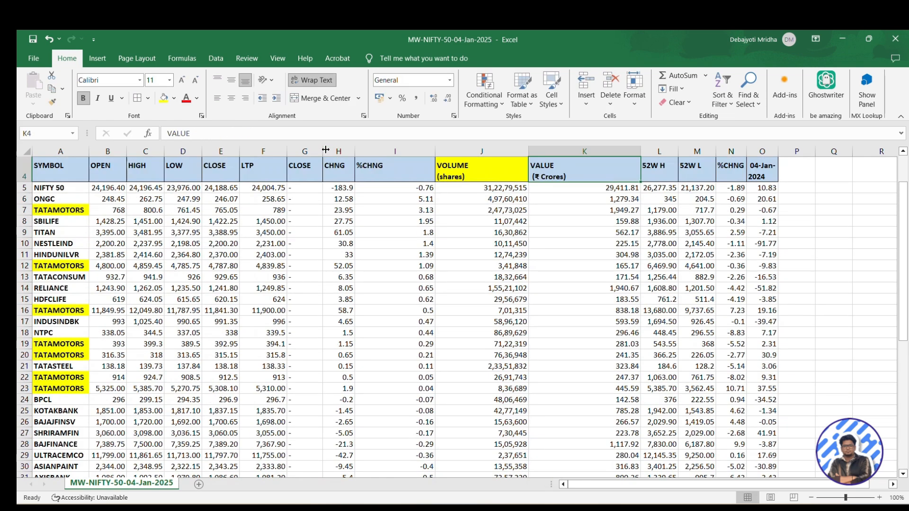
{"action": "scroll", "coordinate": [907, 232], "scroll_direction": "up", "scroll_amount": 1}
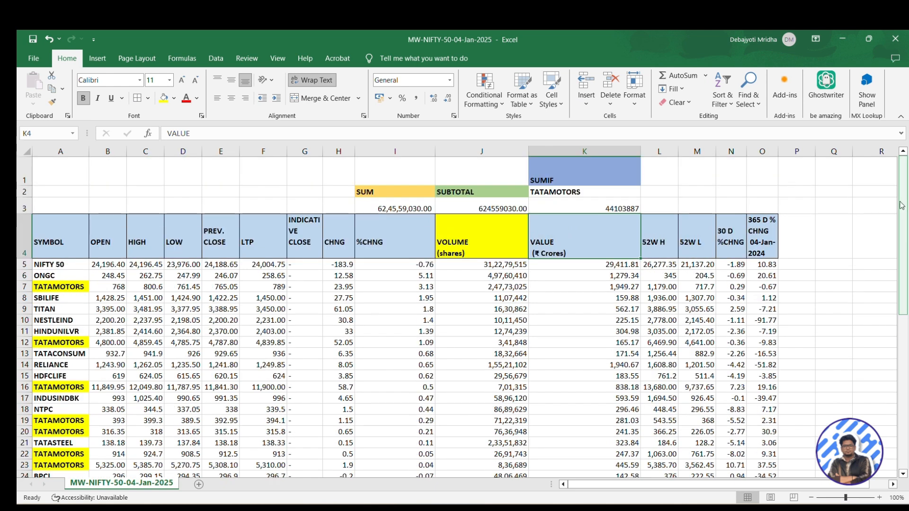
{"action": "left_click", "coordinate": [591, 208]}
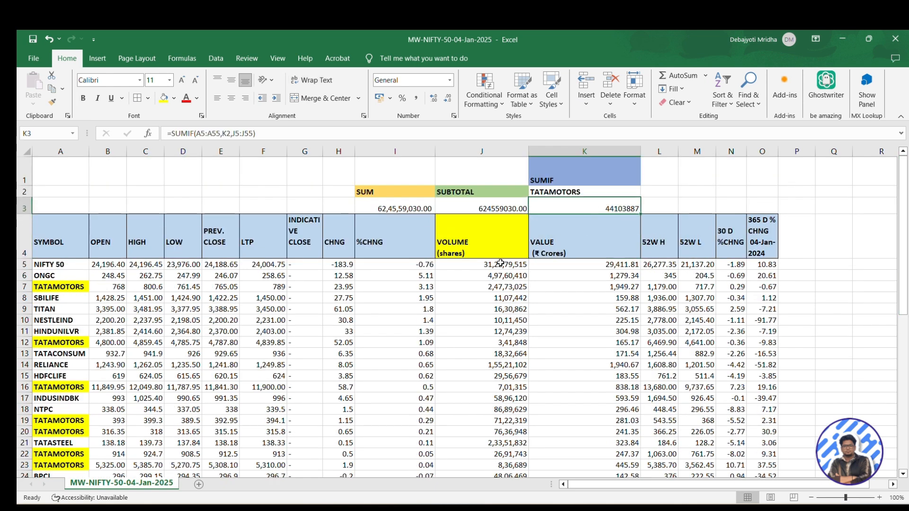
- Turn on filters for the table's header row A4:O4
{"action": "left_click_drag", "start_coordinate": [501, 255], "coordinate": [496, 231]}
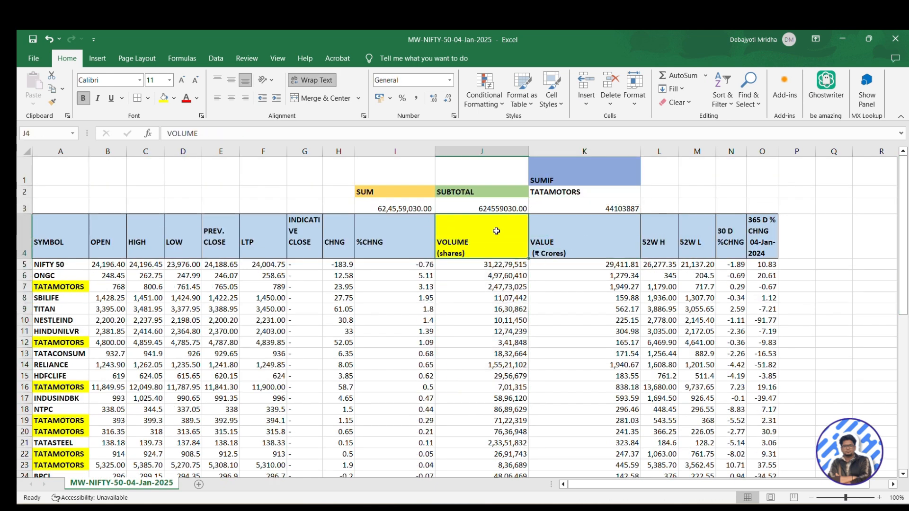
{"action": "left_click", "coordinate": [496, 201]}
{"action": "left_click", "coordinate": [87, 237]}
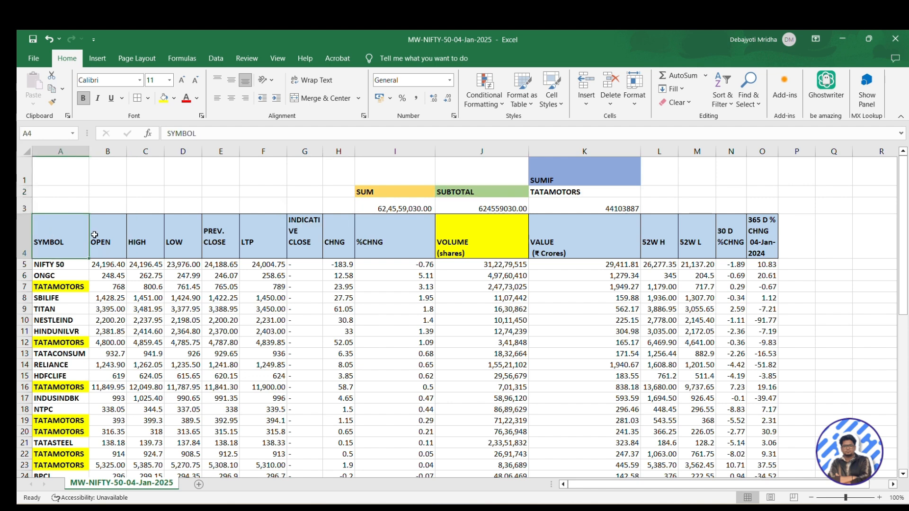
{"action": "left_click_drag", "start_coordinate": [94, 235], "coordinate": [762, 237]}
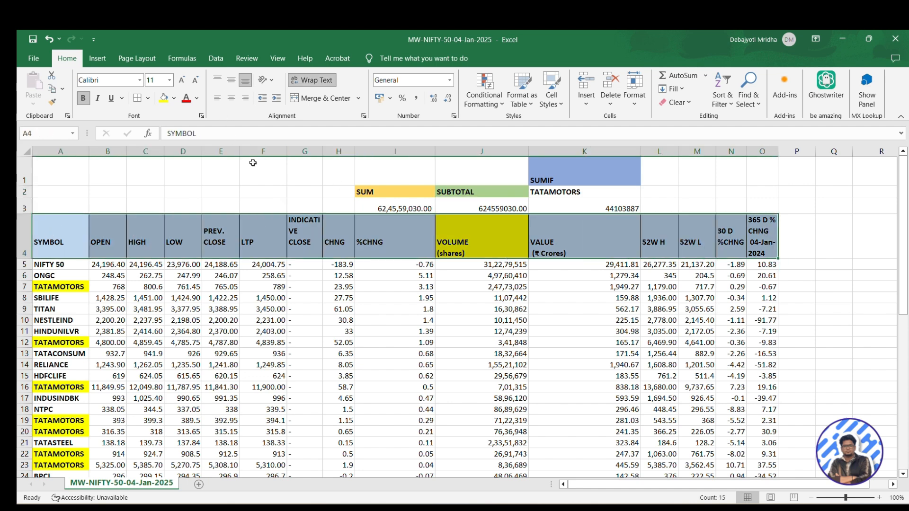
{"action": "key", "text": "ctrl+shift+l"}
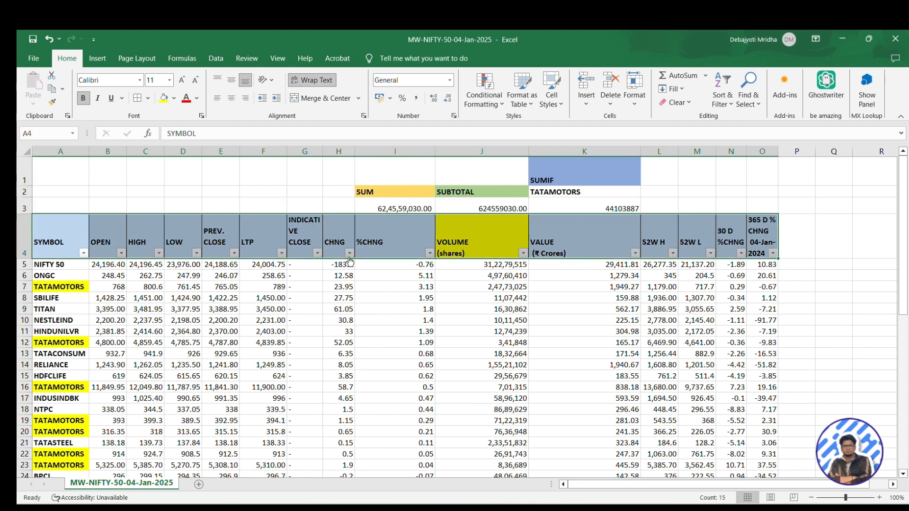
- Filter the SYMBOL column to show only the TATAMOTORS rows
{"action": "left_click", "coordinate": [303, 276]}
{"action": "left_click", "coordinate": [84, 254]}
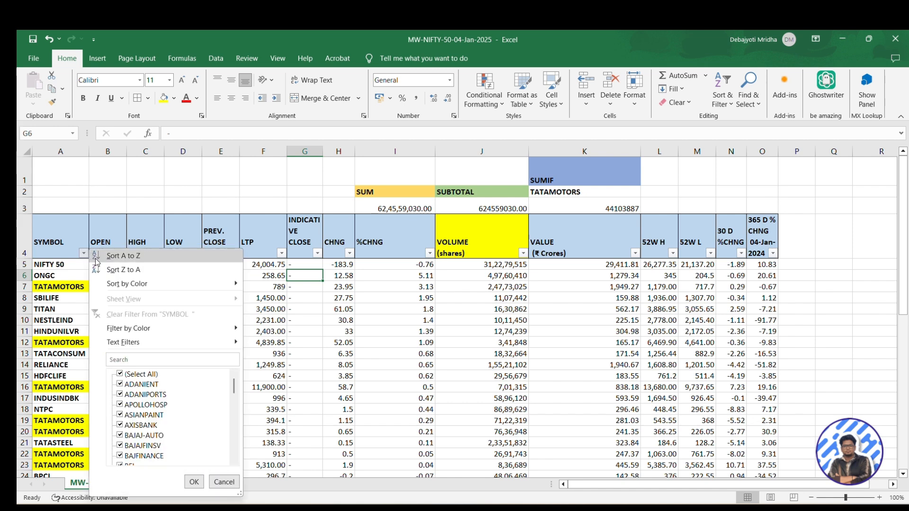
{"action": "type", "text": "TAMO"}
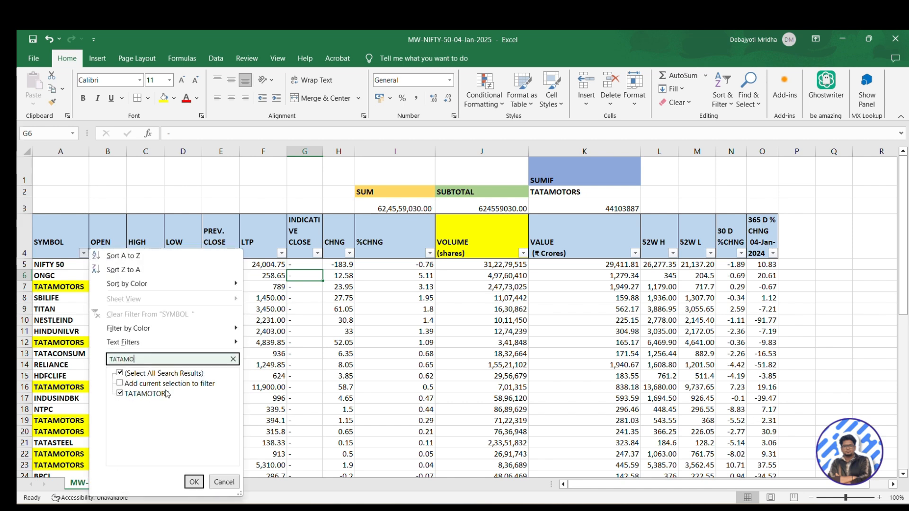
{"action": "left_click", "coordinate": [195, 482]}
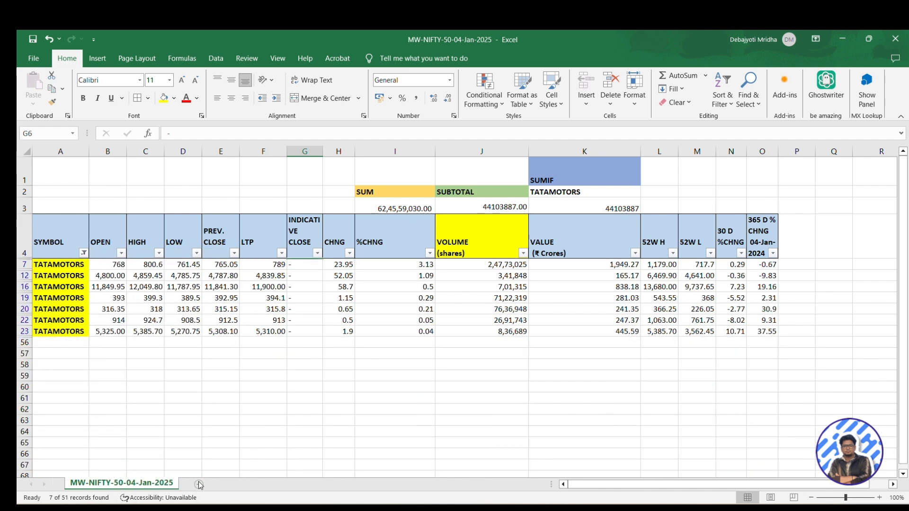
- Compare the SUBTOTAL in J3 with the SUMIF in K3, and select the filtered volumes J7:J23 to check their sum
{"action": "left_click", "coordinate": [485, 290]}
{"action": "left_click", "coordinate": [507, 209]}
{"action": "left_click", "coordinate": [586, 208]}
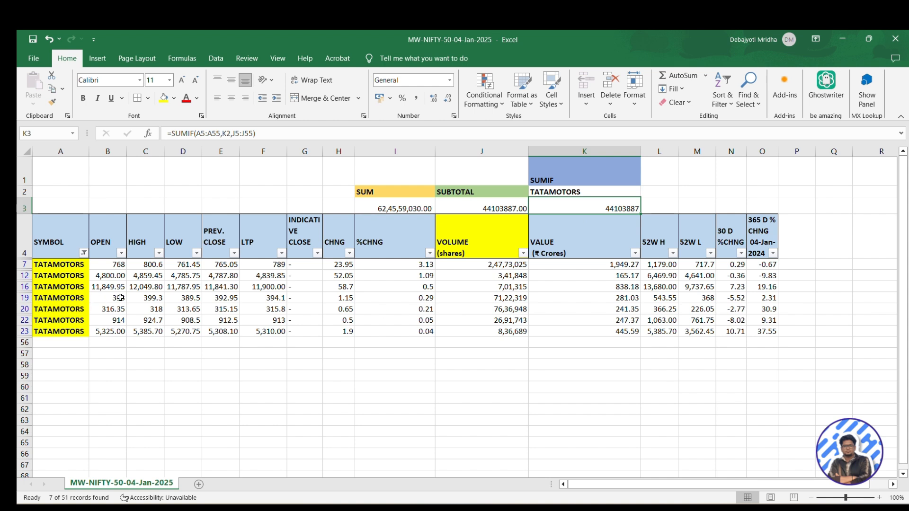
{"action": "left_click", "coordinate": [466, 205]}
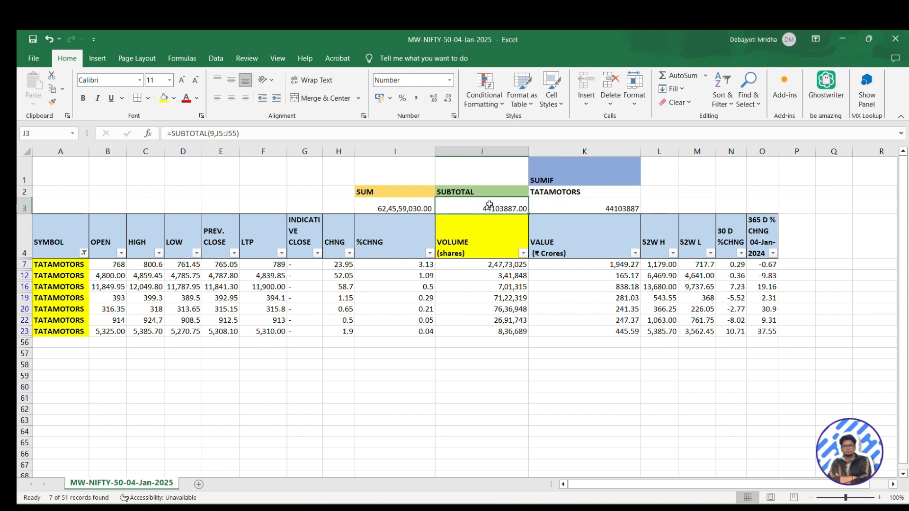
{"action": "left_click_drag", "start_coordinate": [501, 265], "coordinate": [517, 331]}
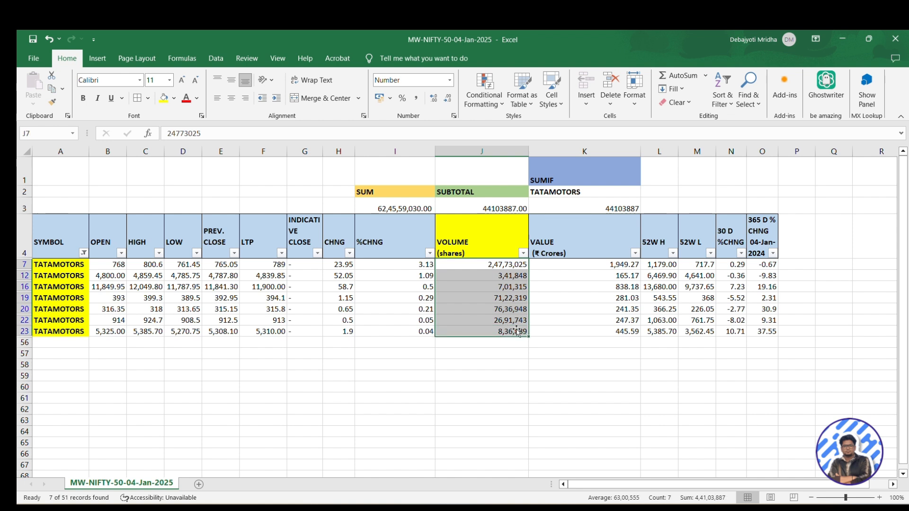